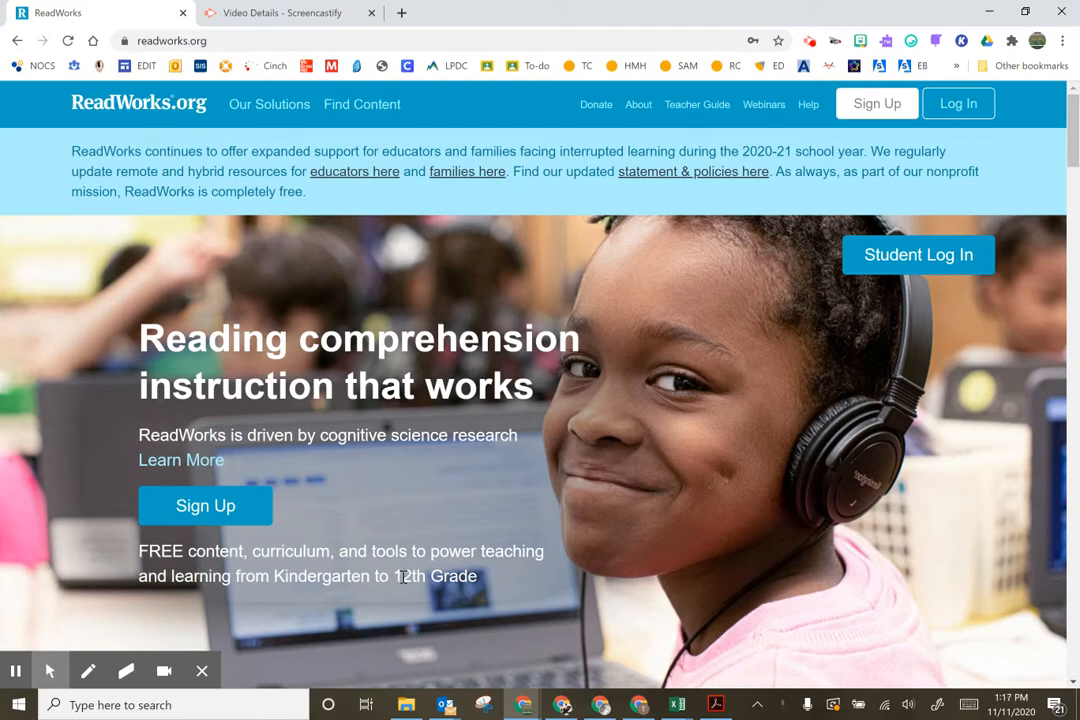
Log in to the educator account with the saved credentials after viewing the educator/parent sign-up form.
{"action": "left_click", "coordinate": [952, 104]}
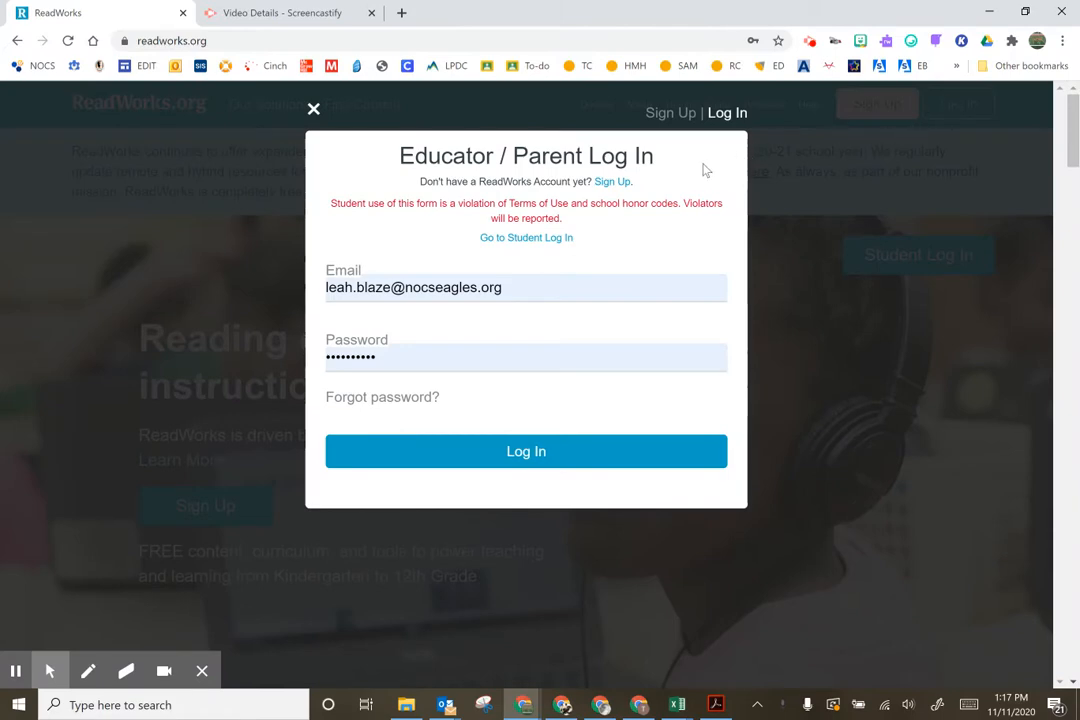
{"action": "left_click", "coordinate": [606, 181]}
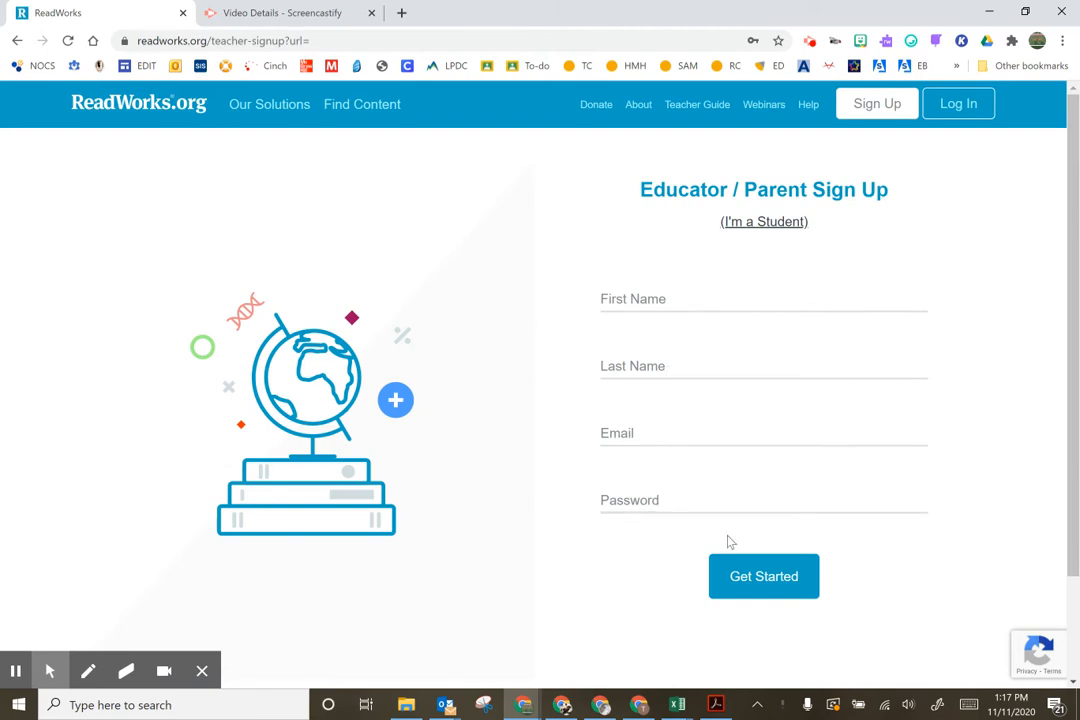
{"action": "left_click", "coordinate": [950, 104]}
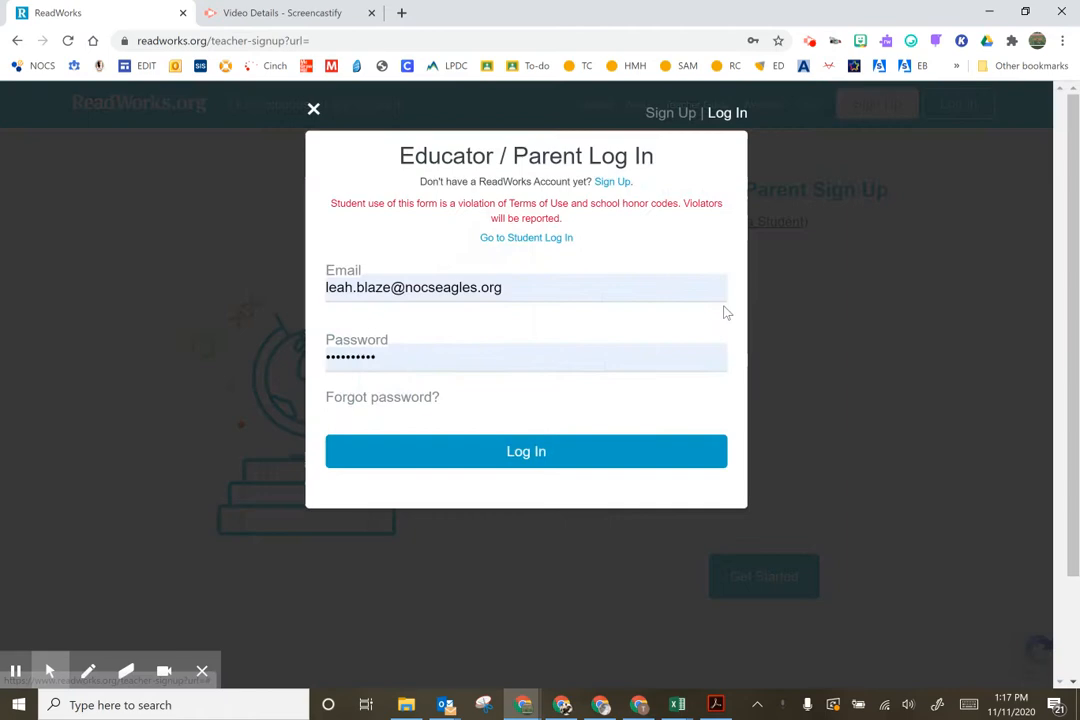
{"action": "left_click", "coordinate": [540, 450]}
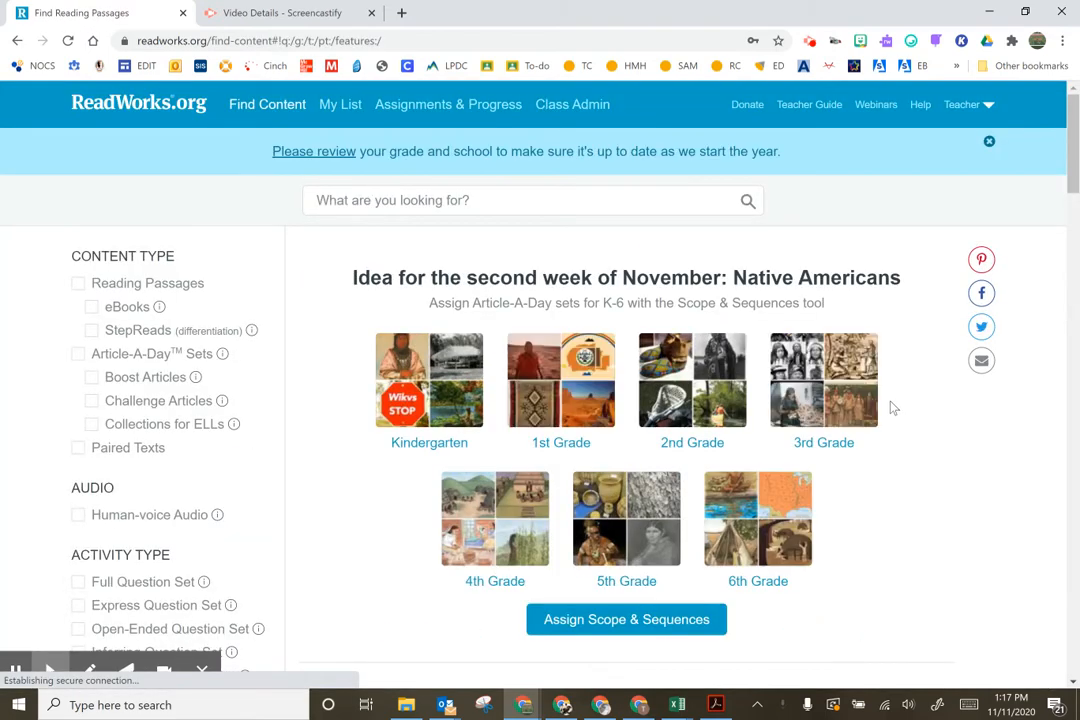
Look over the suggested article sets, topics and reading passages for finding content, and view the account's personal details.
{"action": "scroll", "coordinate": [893, 407], "scroll_direction": "down", "scroll_amount": 1}
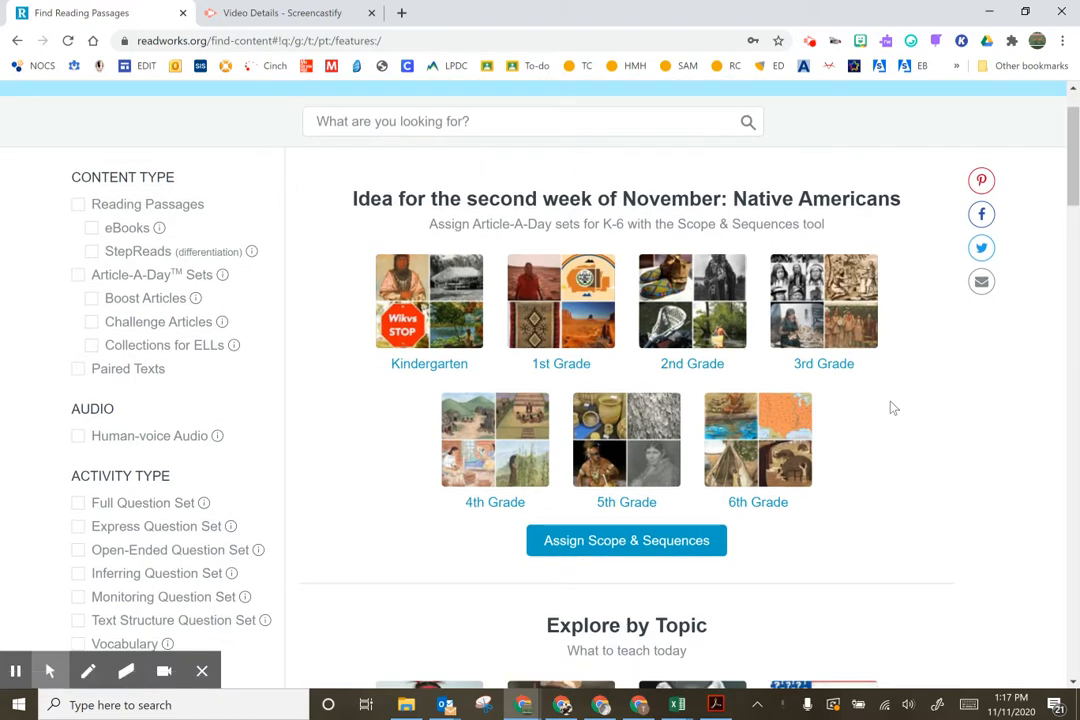
{"action": "scroll", "coordinate": [893, 407], "scroll_direction": "down", "scroll_amount": 1}
{"action": "scroll", "coordinate": [903, 404], "scroll_direction": "down", "scroll_amount": 5}
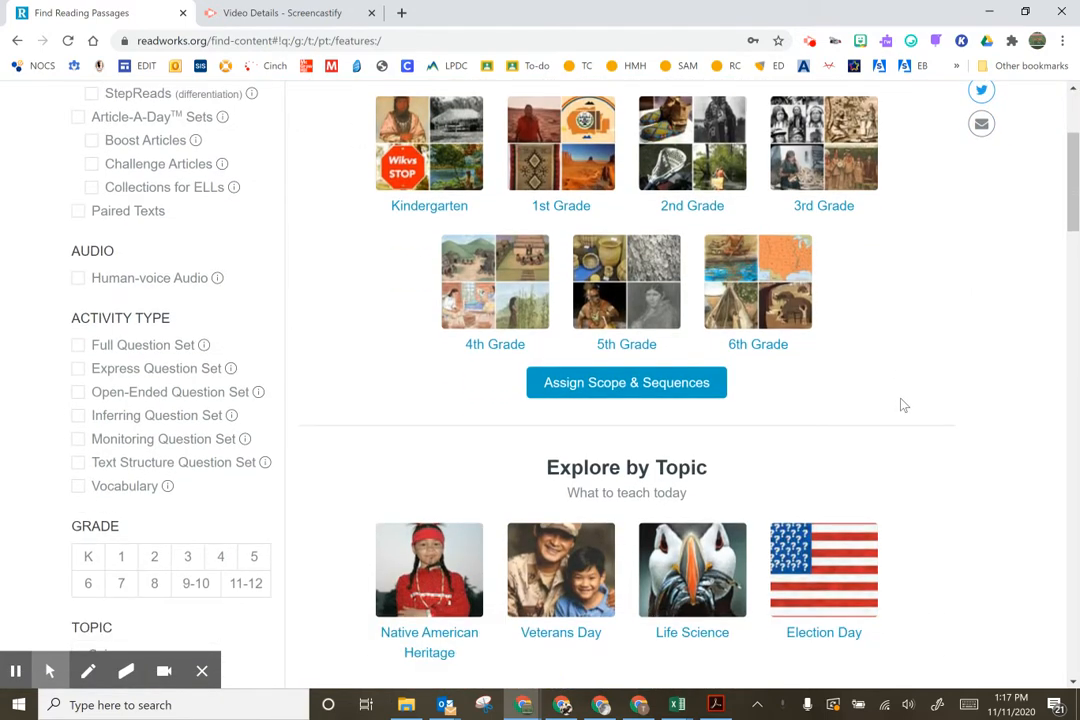
{"action": "scroll", "coordinate": [903, 407], "scroll_direction": "down", "scroll_amount": 6}
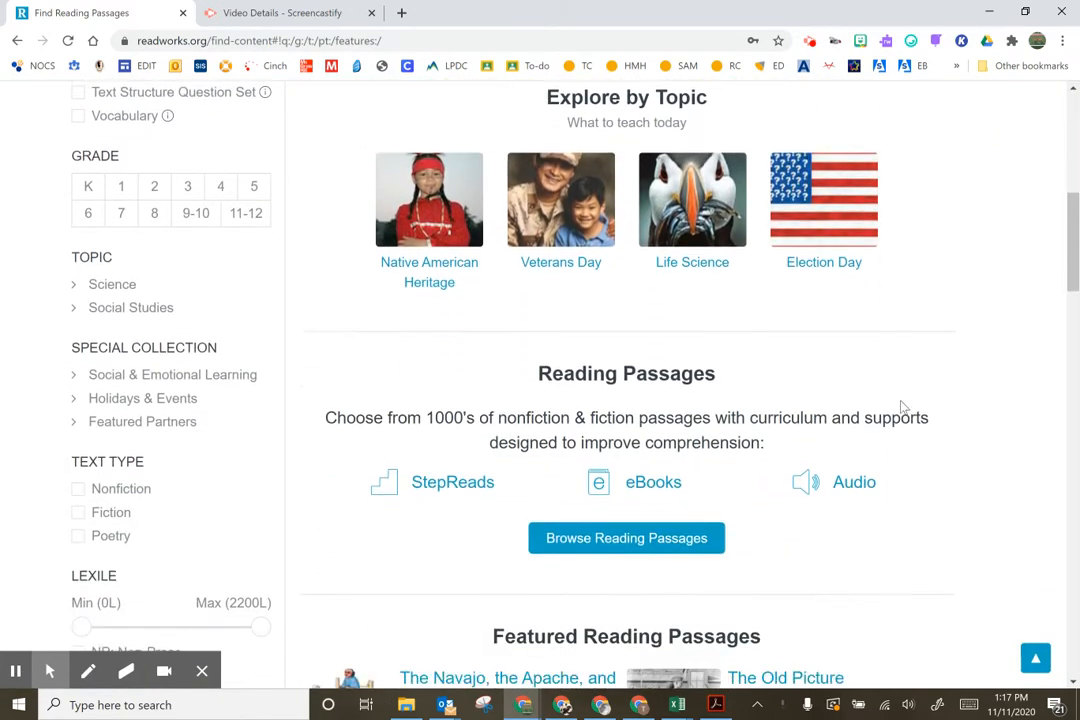
{"action": "scroll", "coordinate": [901, 405], "scroll_direction": "up", "scroll_amount": 8}
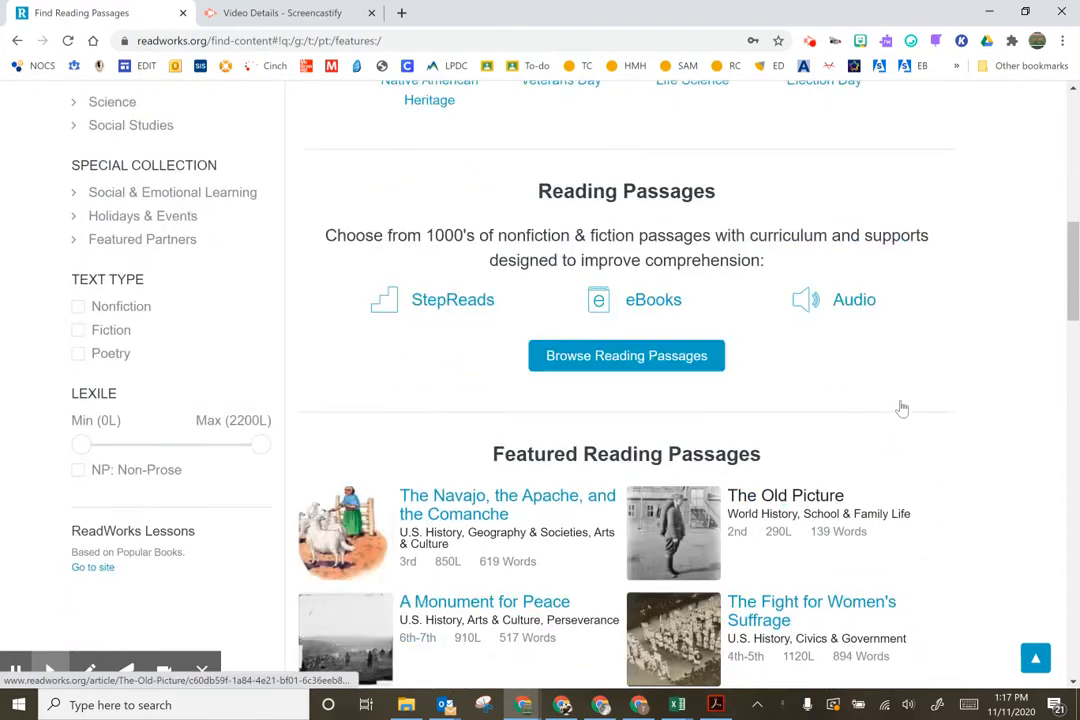
{"action": "scroll", "coordinate": [901, 401], "scroll_direction": "up", "scroll_amount": 4}
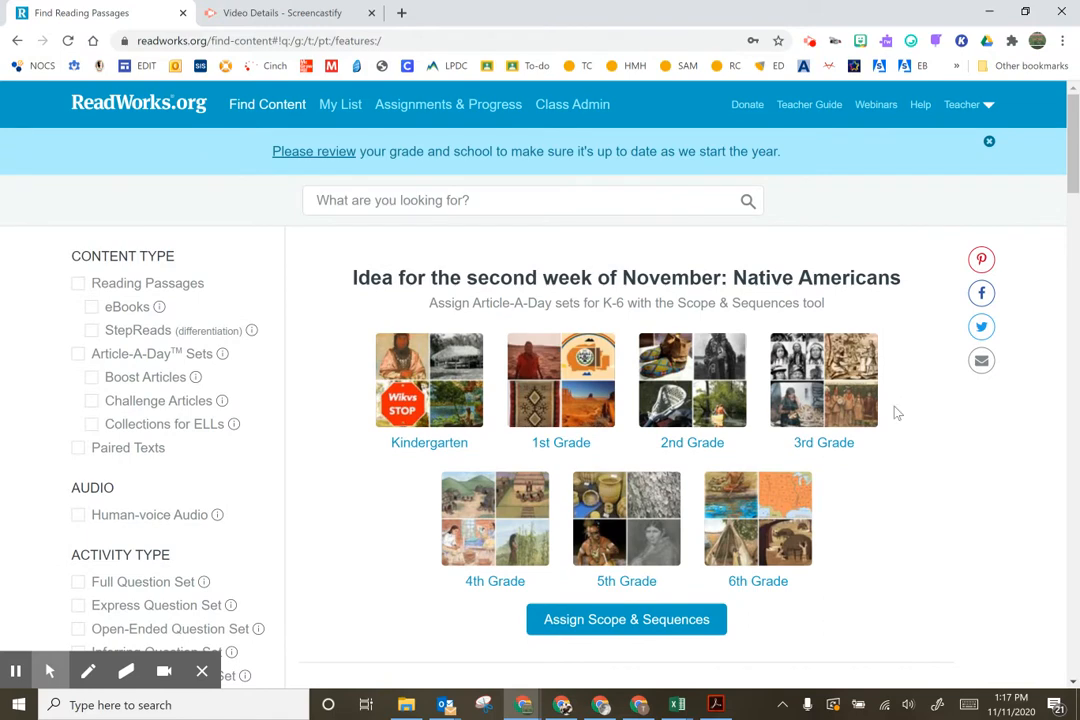
{"action": "left_click", "coordinate": [988, 106]}
{"action": "left_click", "coordinate": [933, 133]}
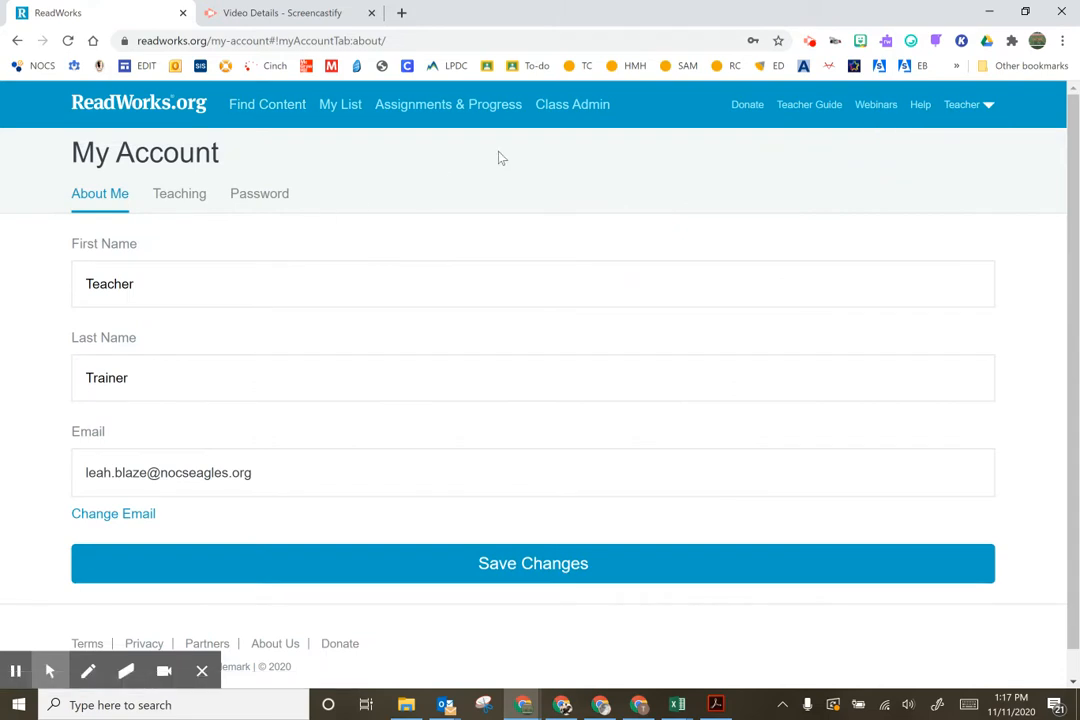
Start a class import from Google Classroom and allow ReadWorks to access the teacher's Google account.
{"action": "left_click", "coordinate": [550, 106]}
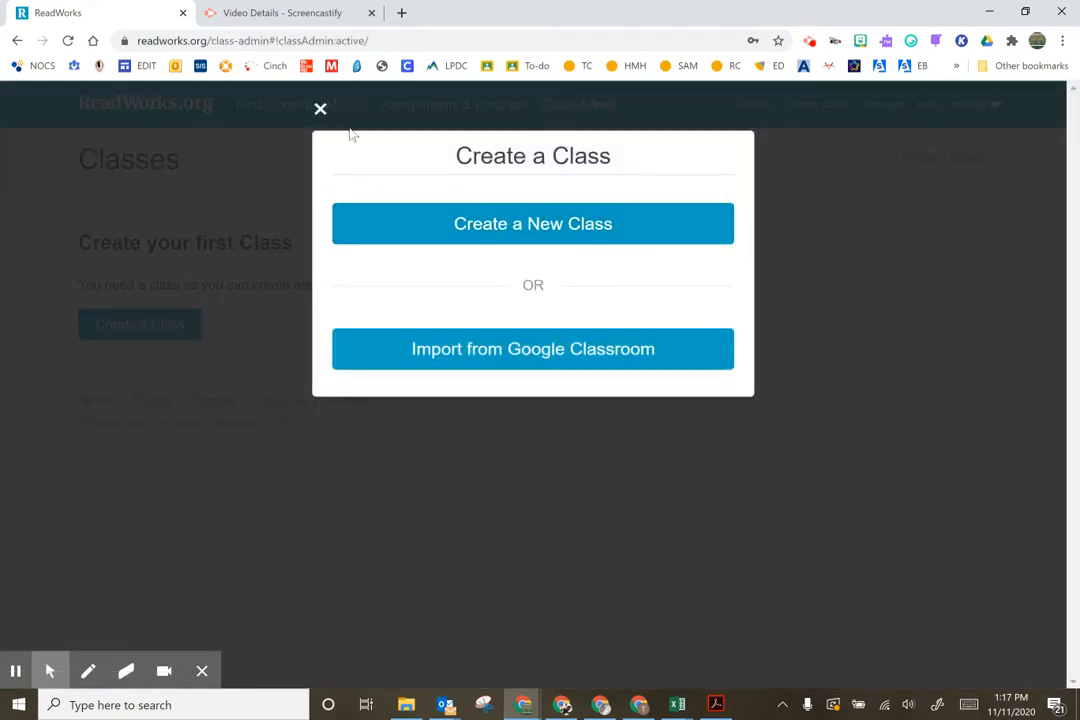
{"action": "left_click", "coordinate": [492, 360]}
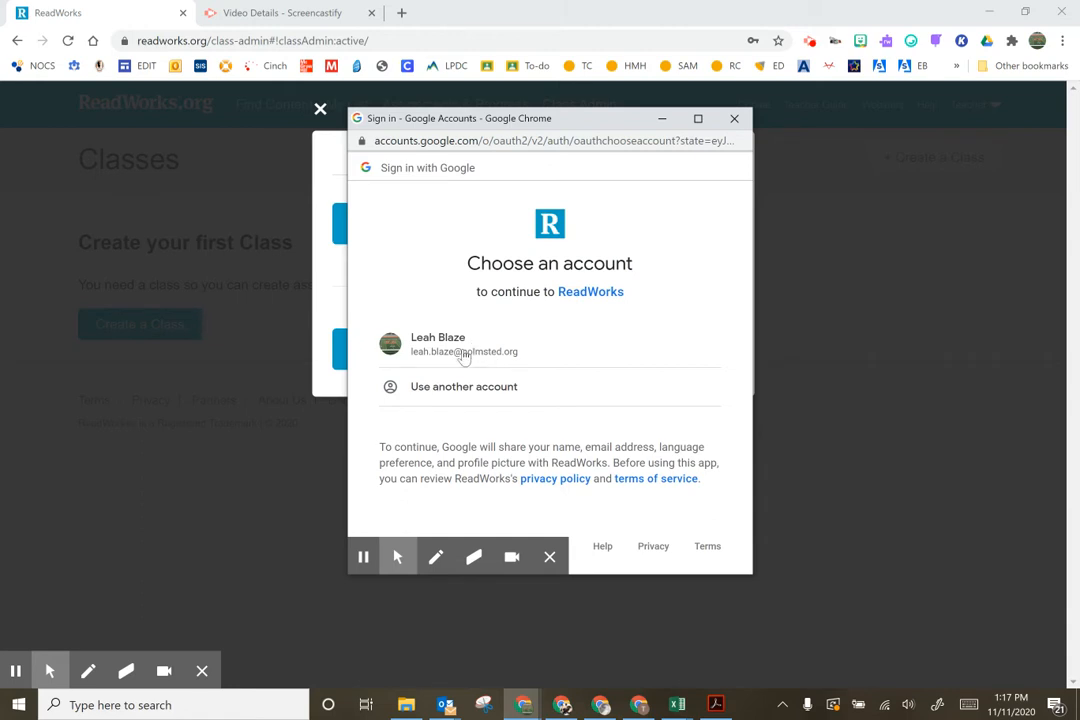
{"action": "left_click", "coordinate": [465, 357]}
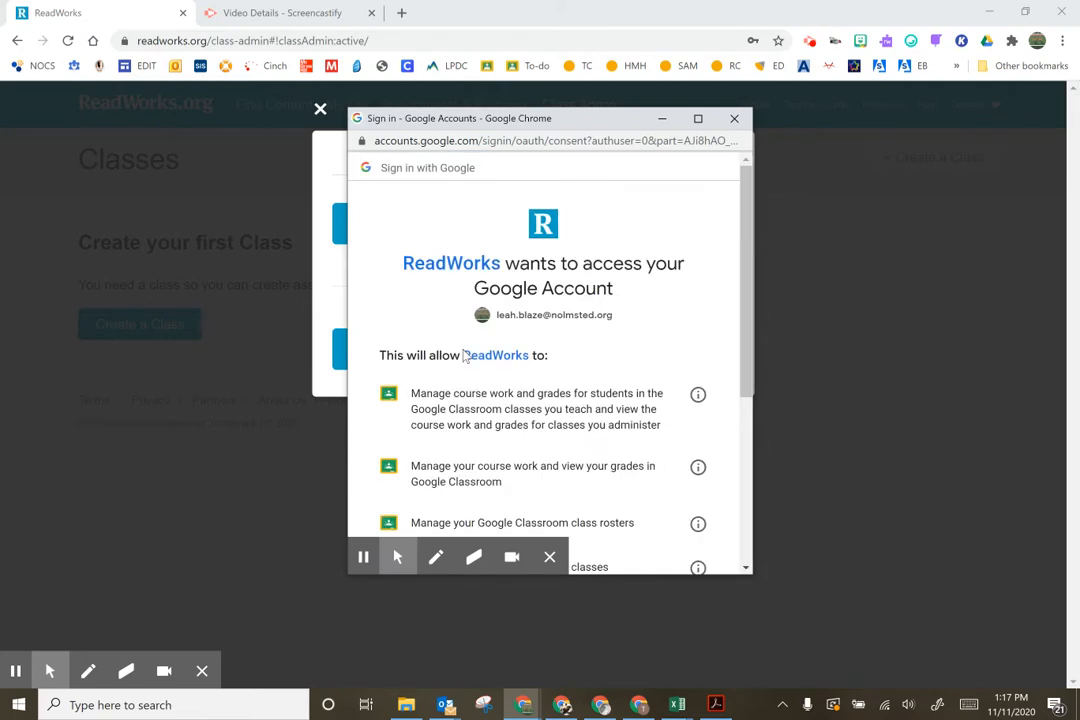
{"action": "scroll", "coordinate": [465, 357], "scroll_direction": "down", "scroll_amount": 3}
{"action": "left_click", "coordinate": [672, 469]}
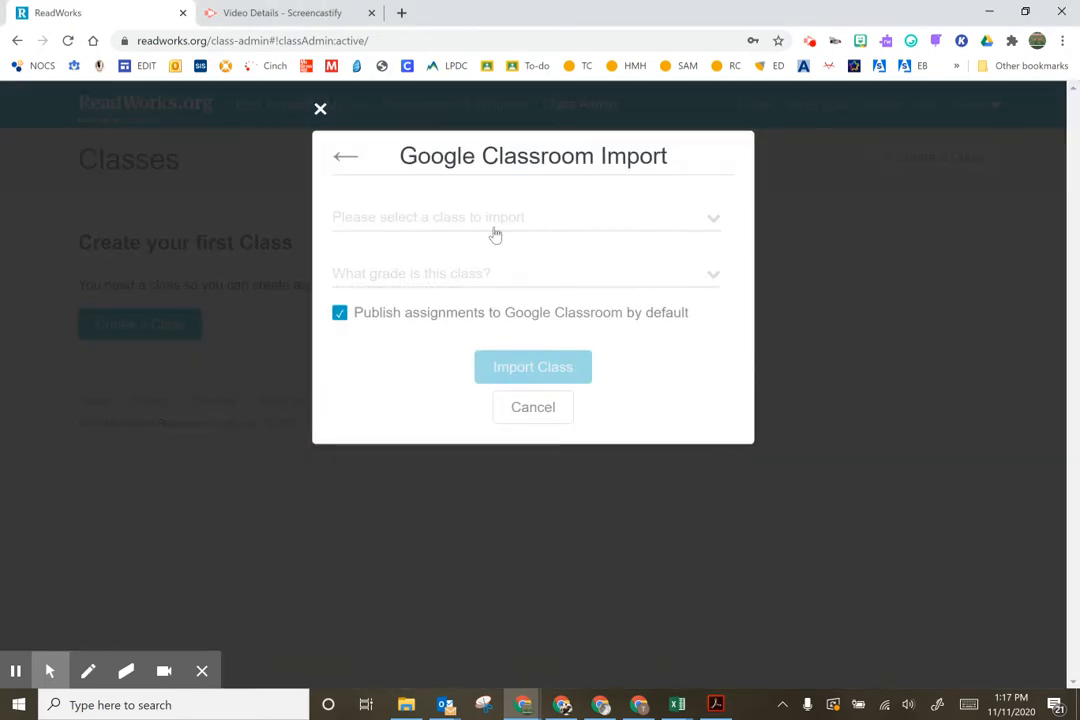
Choose NOCS Template as the class to import and set its grade to 3.
{"action": "left_click", "coordinate": [489, 218]}
{"action": "left_click", "coordinate": [634, 226]}
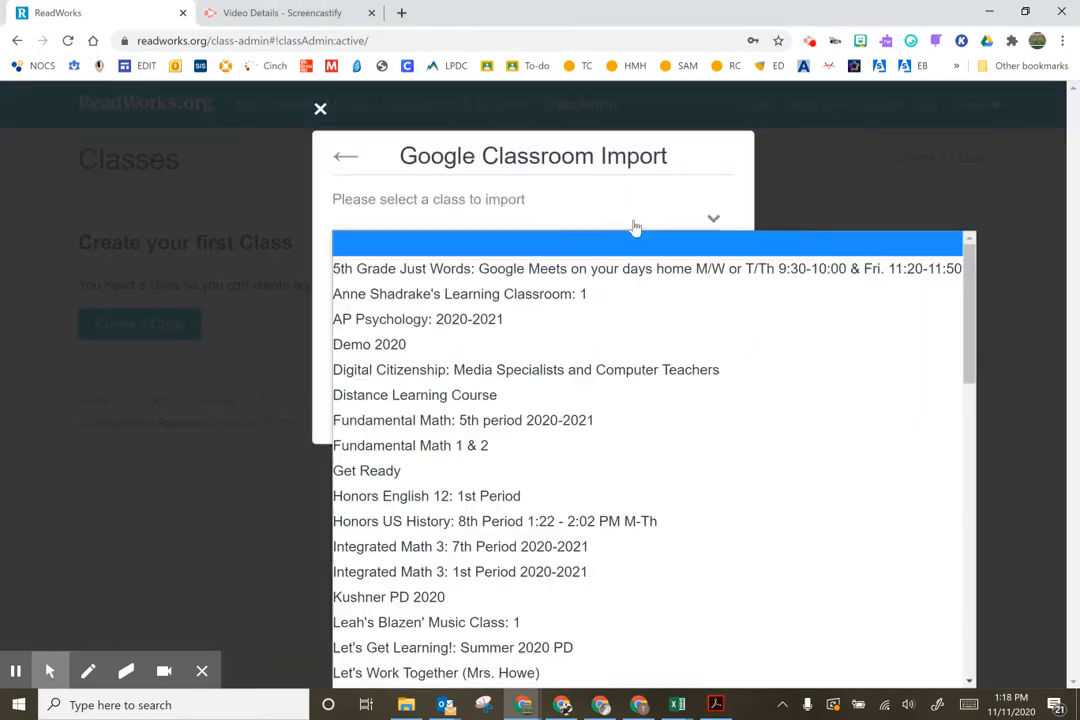
{"action": "scroll", "coordinate": [682, 427], "scroll_direction": "down", "scroll_amount": 12}
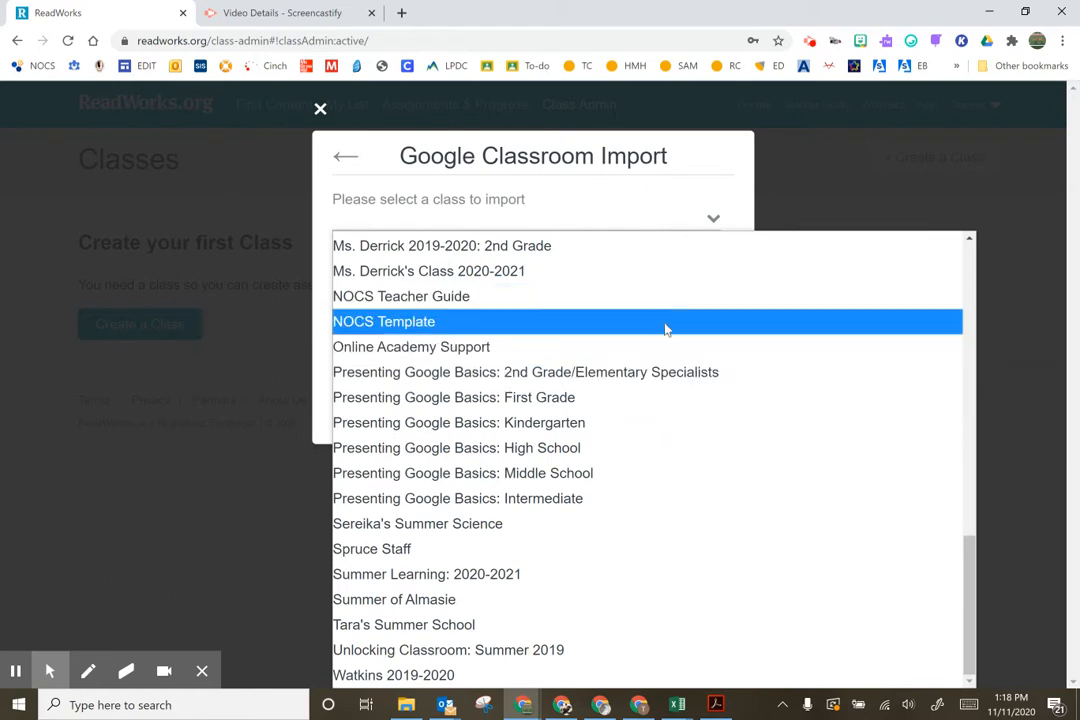
{"action": "left_click", "coordinate": [655, 329]}
{"action": "left_click", "coordinate": [617, 275]}
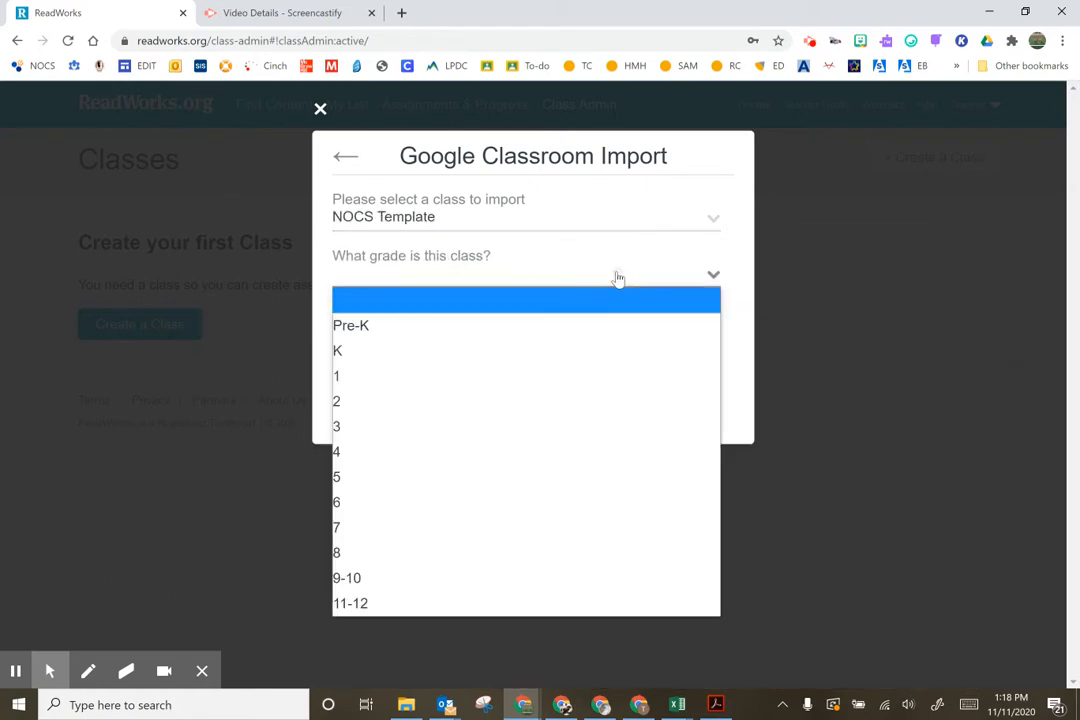
{"action": "left_click", "coordinate": [574, 430]}
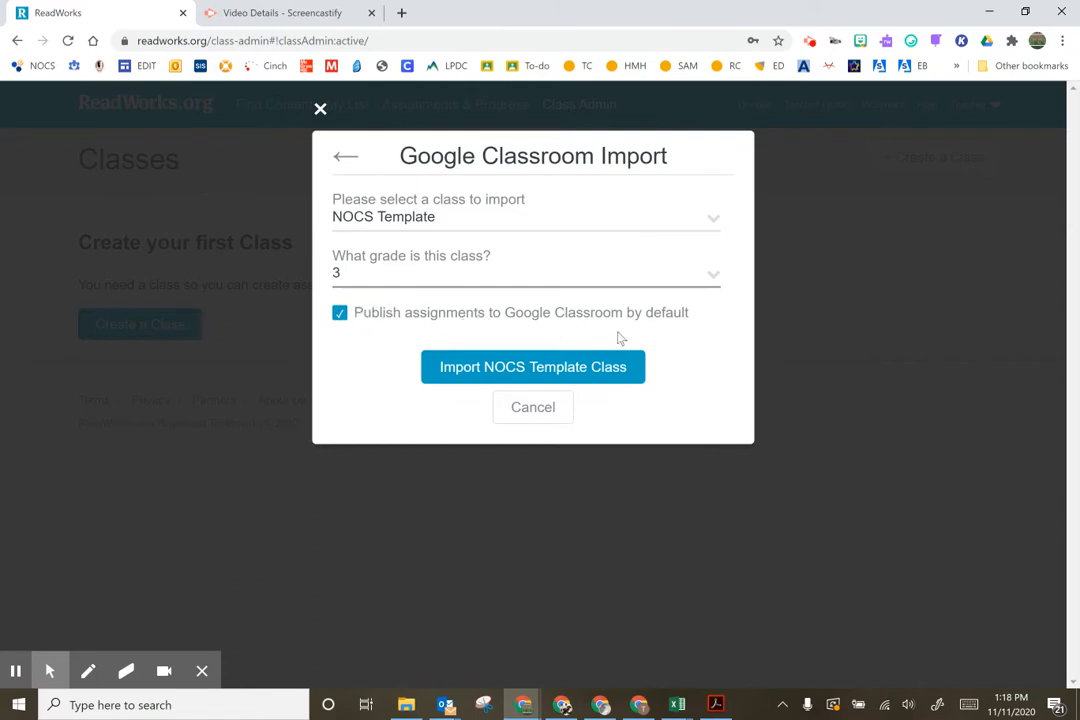
Turn off publishing assignments to Google Classroom by default, import the NOCS Template class and acknowledge the notice.
{"action": "left_click", "coordinate": [340, 313]}
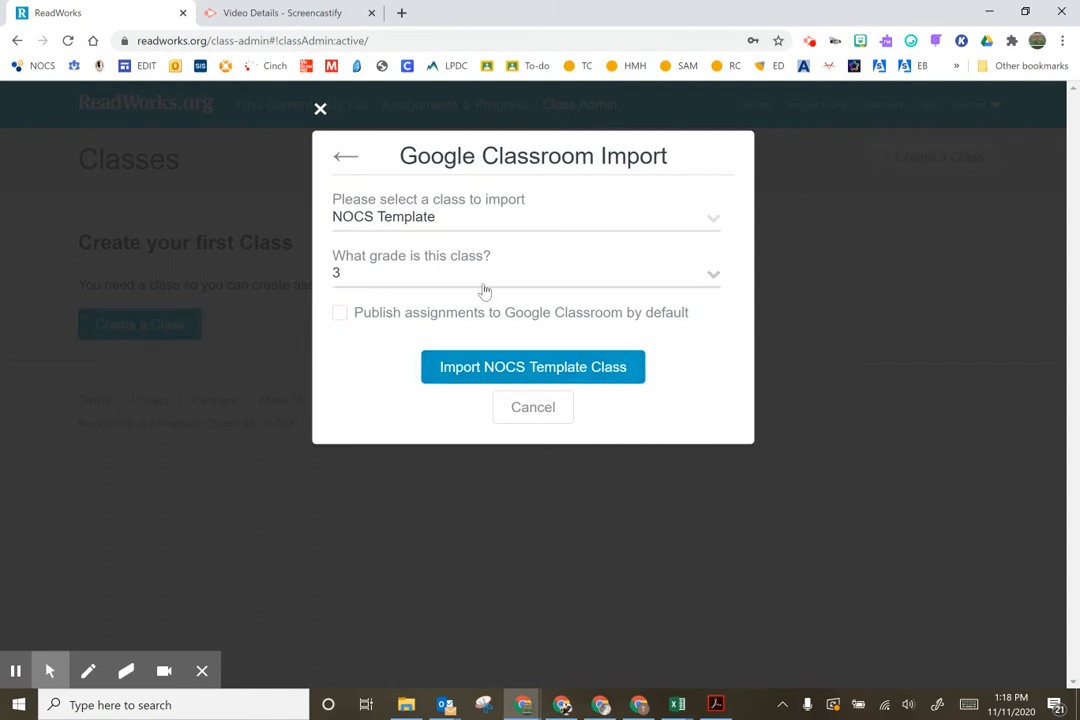
{"action": "left_click", "coordinate": [488, 370]}
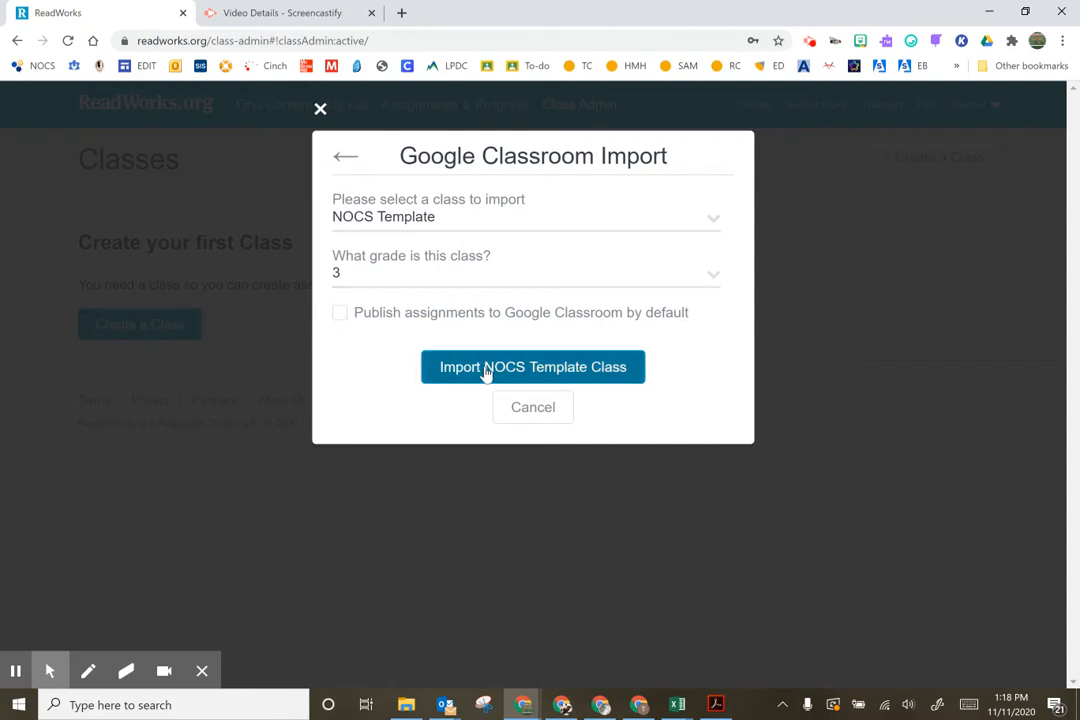
{"action": "left_click", "coordinate": [488, 370]}
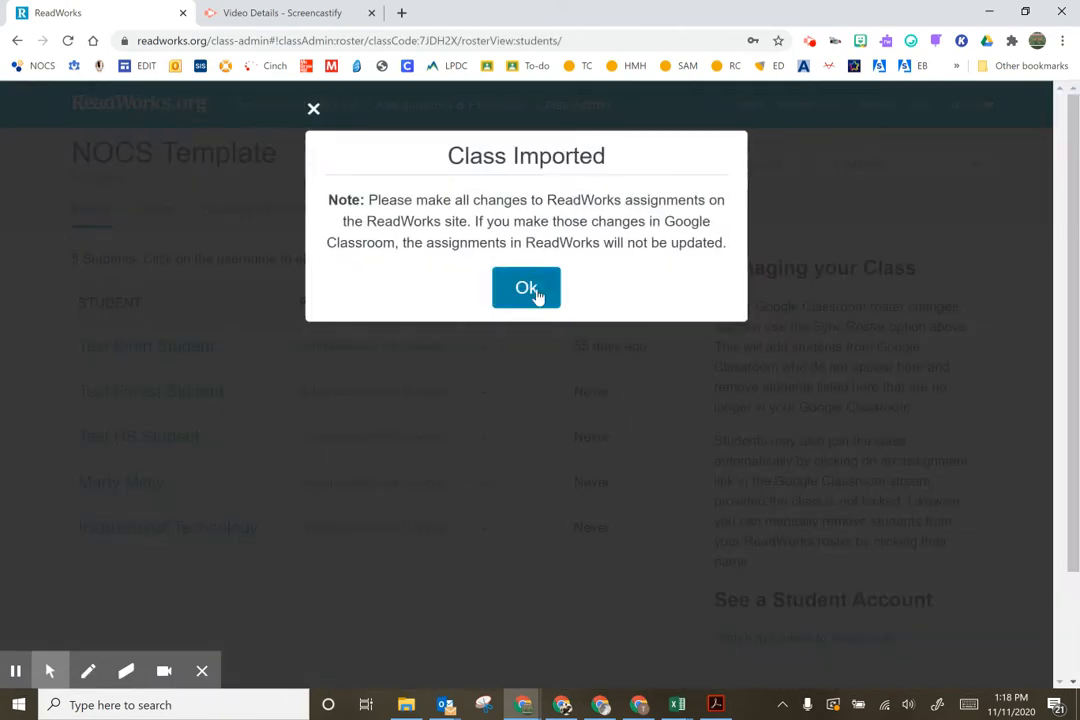
{"action": "left_click", "coordinate": [535, 292]}
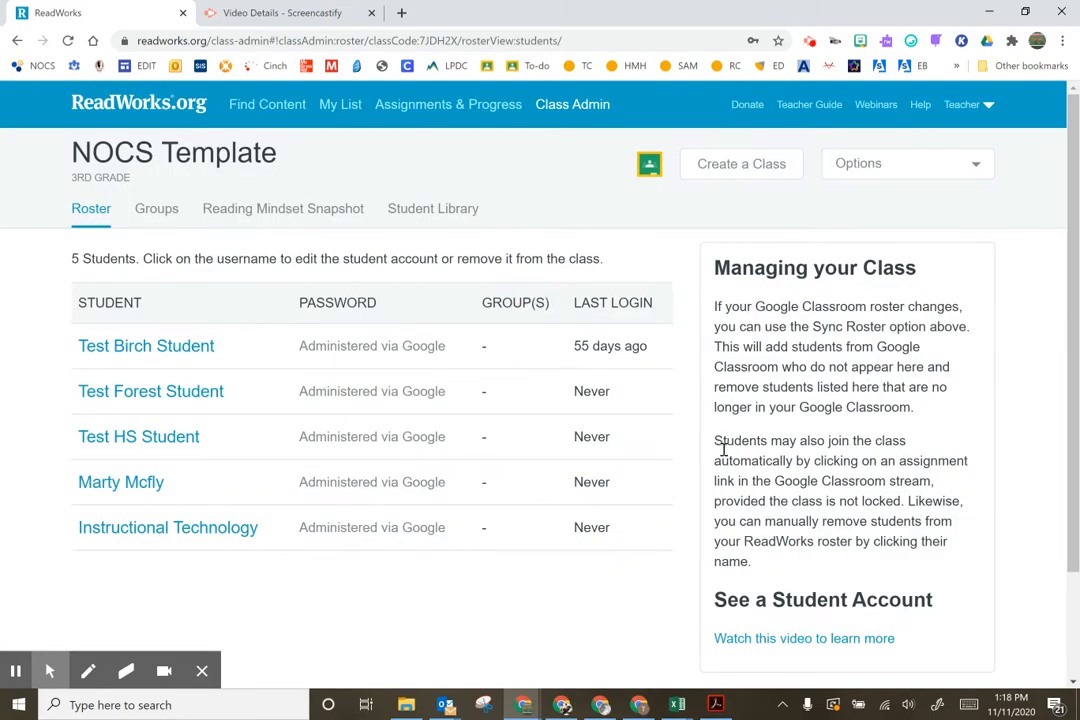
Create a student group named "Blue Group" containing Test Birch Student, Test Forest Student and Test HS Student.
{"action": "scroll", "coordinate": [531, 363], "scroll_direction": "down", "scroll_amount": 2}
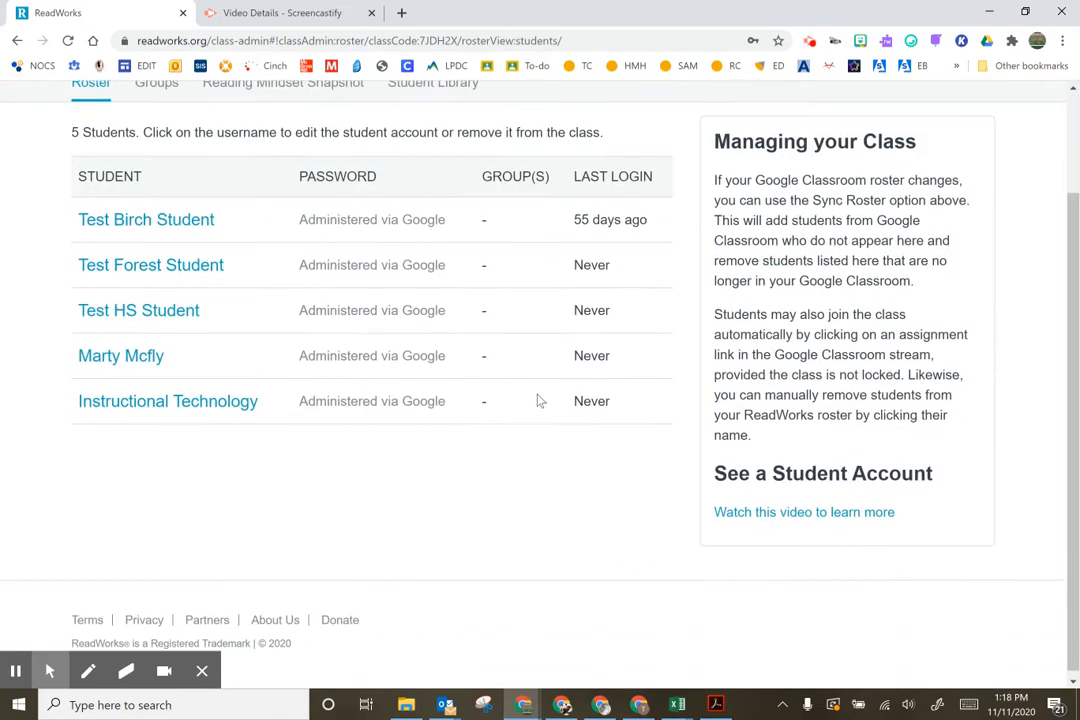
{"action": "scroll", "coordinate": [540, 436], "scroll_direction": "up", "scroll_amount": 1}
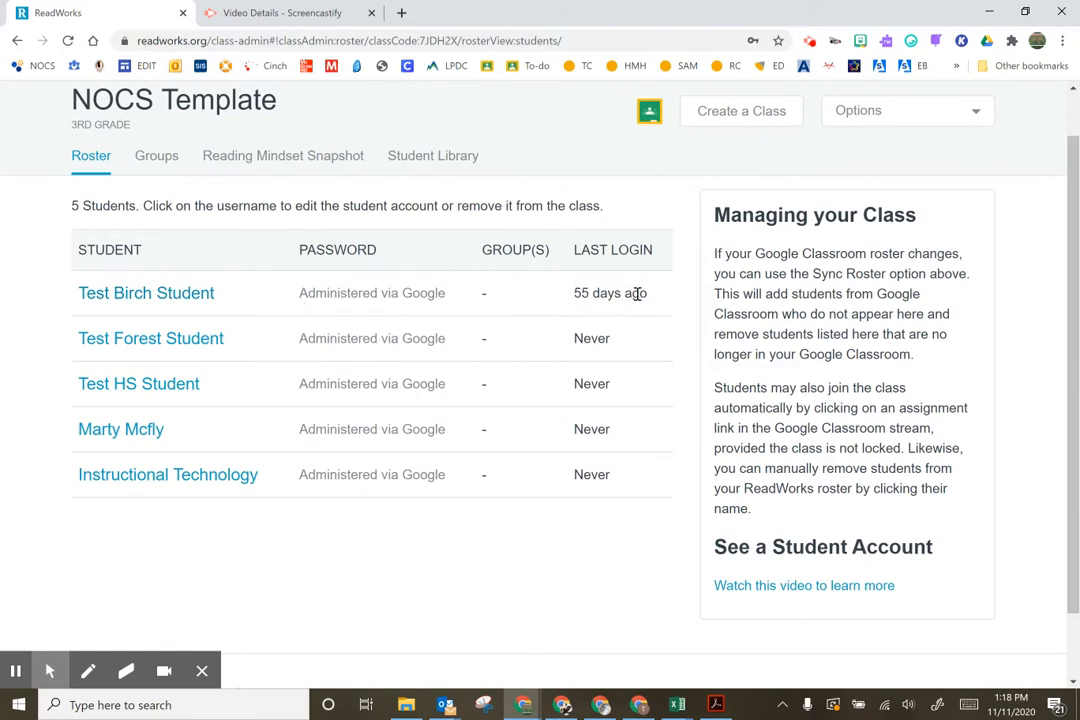
{"action": "scroll", "coordinate": [641, 293], "scroll_direction": "up", "scroll_amount": 1}
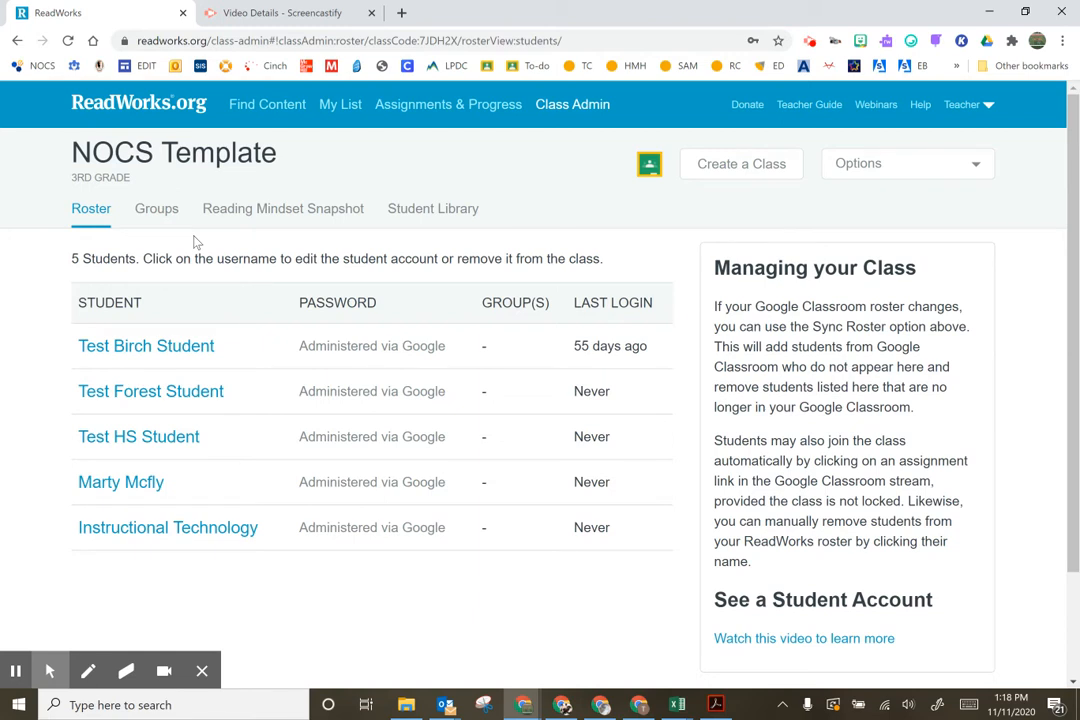
{"action": "left_click", "coordinate": [155, 212]}
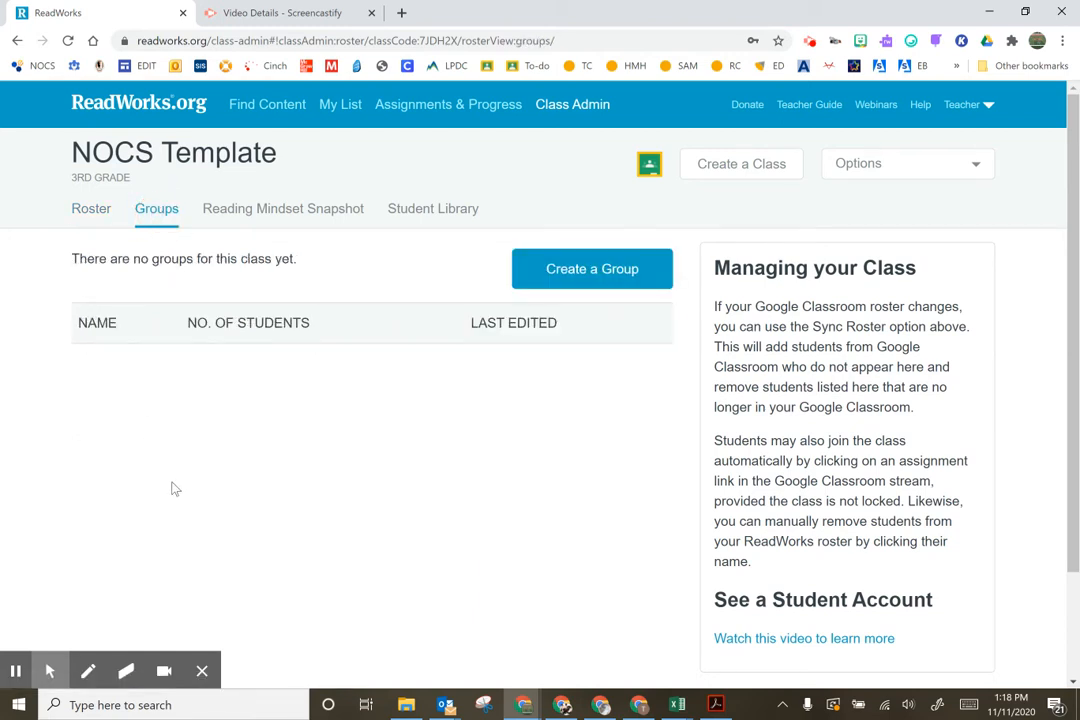
{"action": "left_click", "coordinate": [628, 281]}
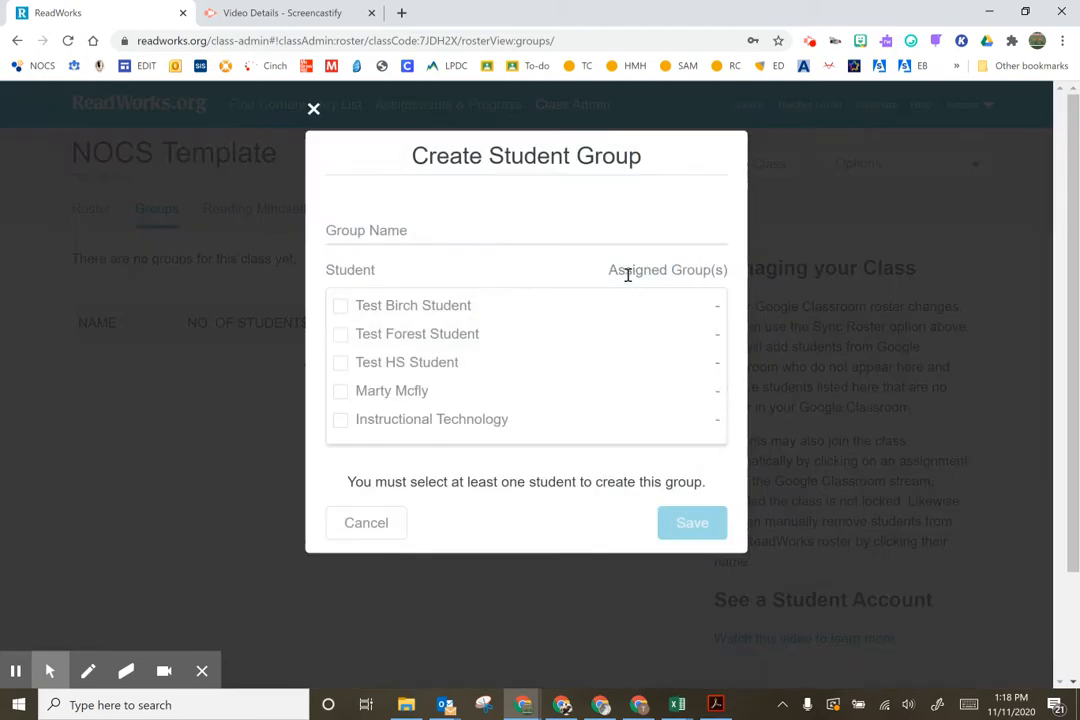
{"action": "left_click", "coordinate": [417, 233]}
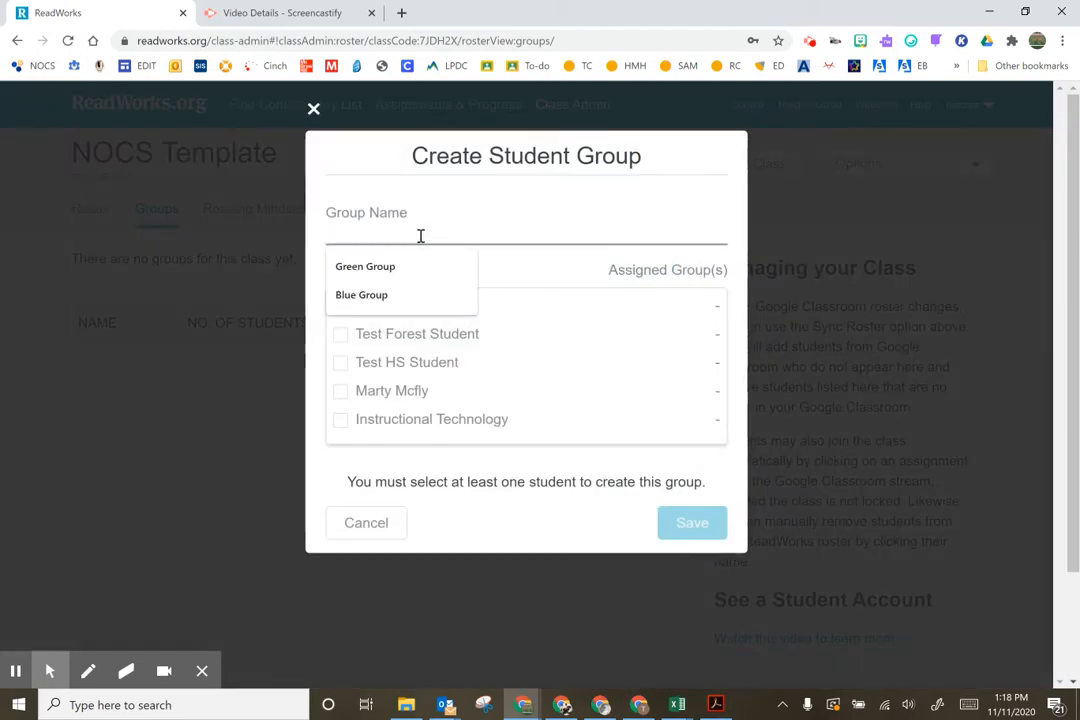
{"action": "type", "text": "Blue Group"}
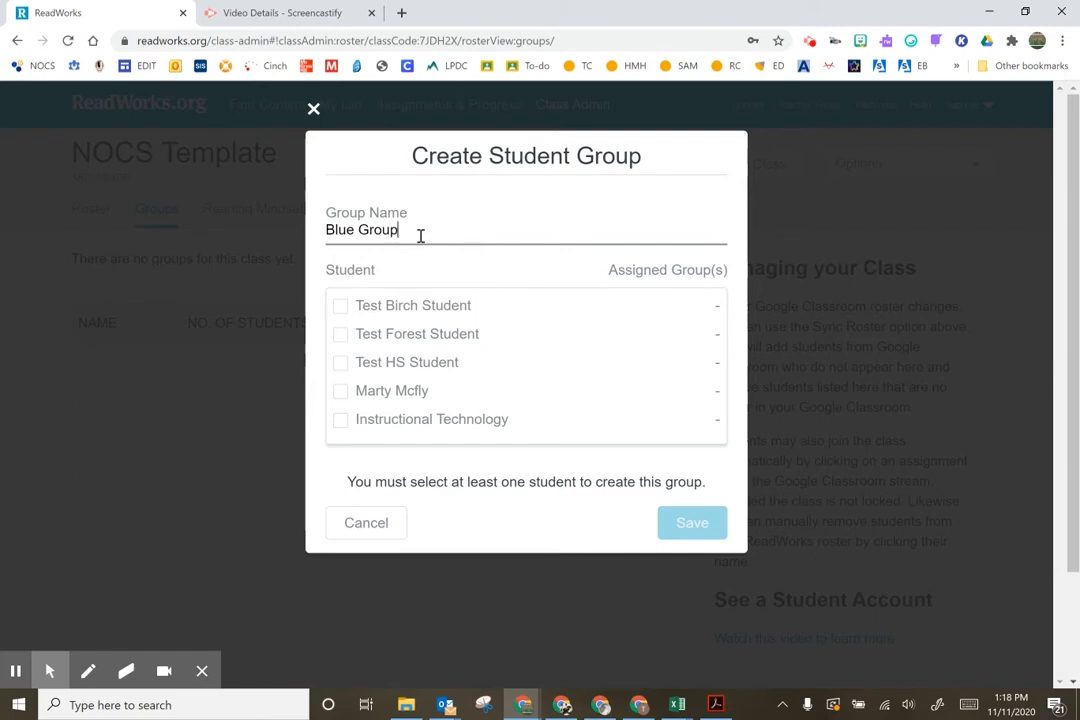
{"action": "left_click", "coordinate": [339, 309]}
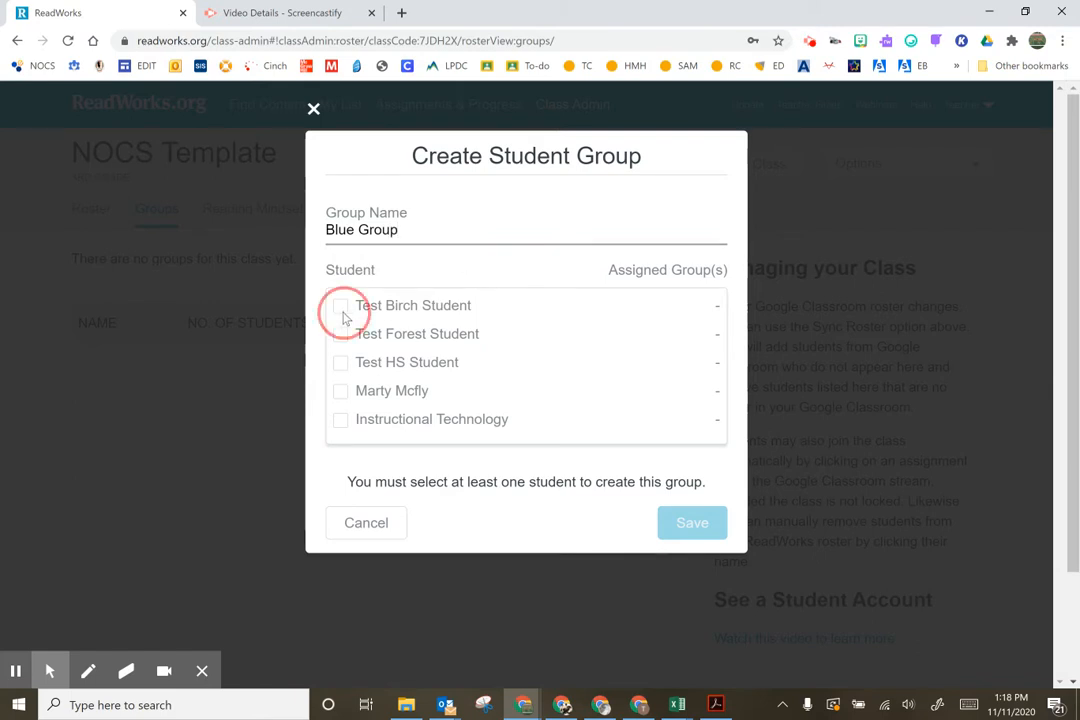
{"action": "left_click", "coordinate": [339, 361]}
{"action": "left_click", "coordinate": [339, 335]}
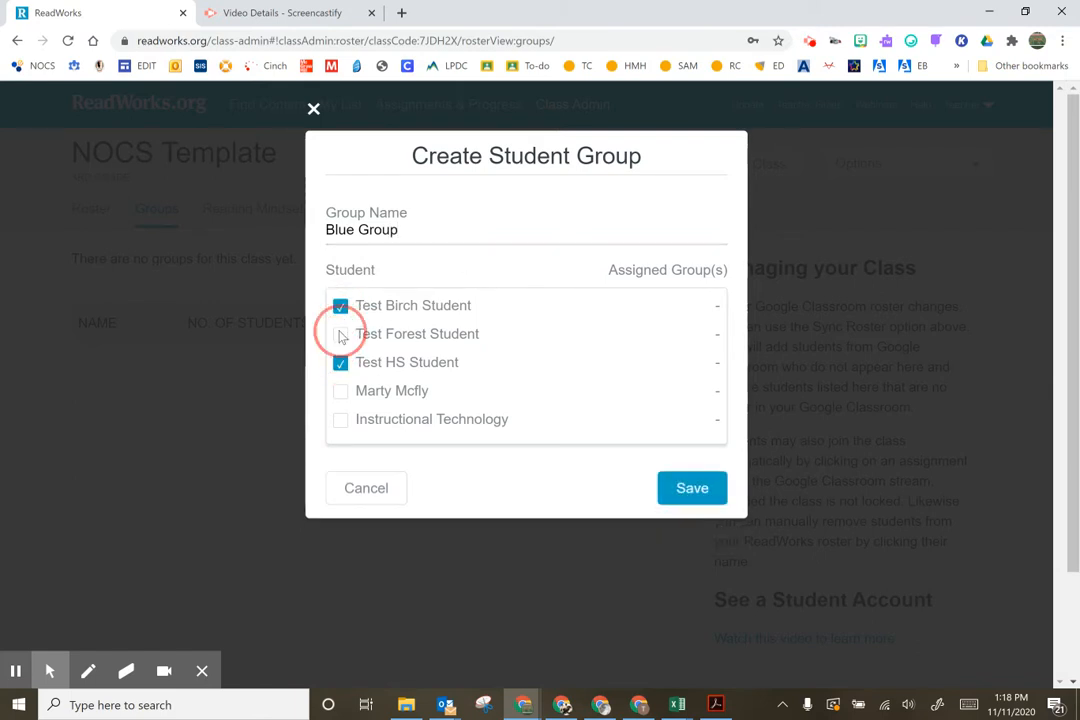
{"action": "left_click", "coordinate": [690, 498]}
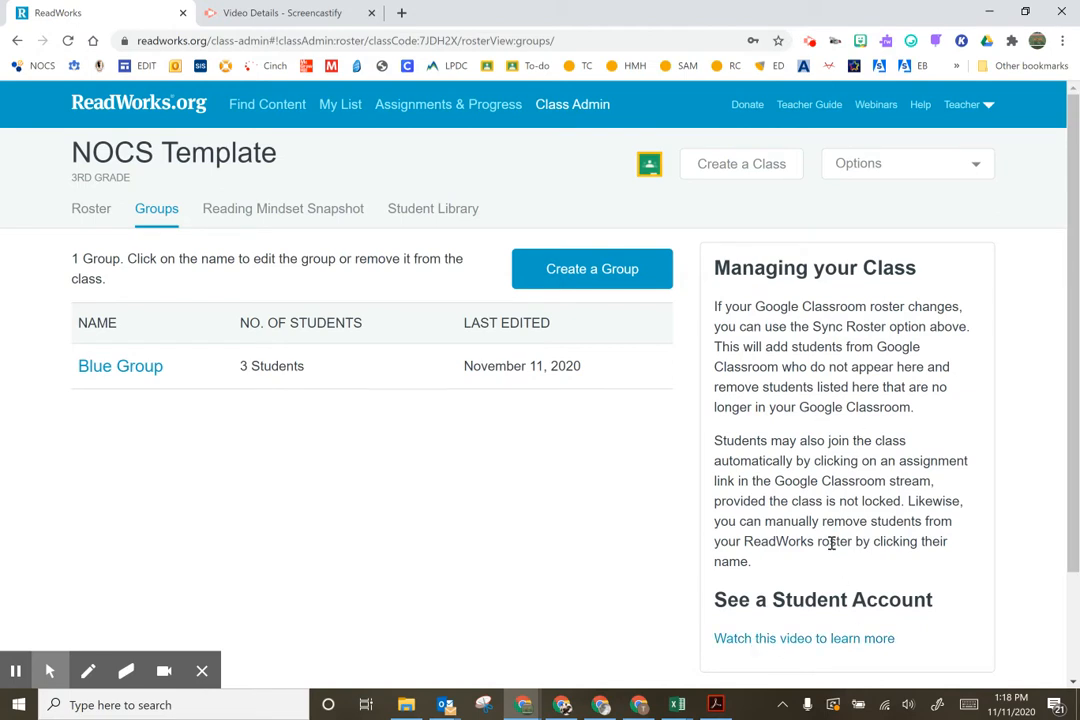
View the class's Reading Mindset Snapshot information and enable Student Library access for the NOCS Template class.
{"action": "left_click", "coordinate": [286, 212]}
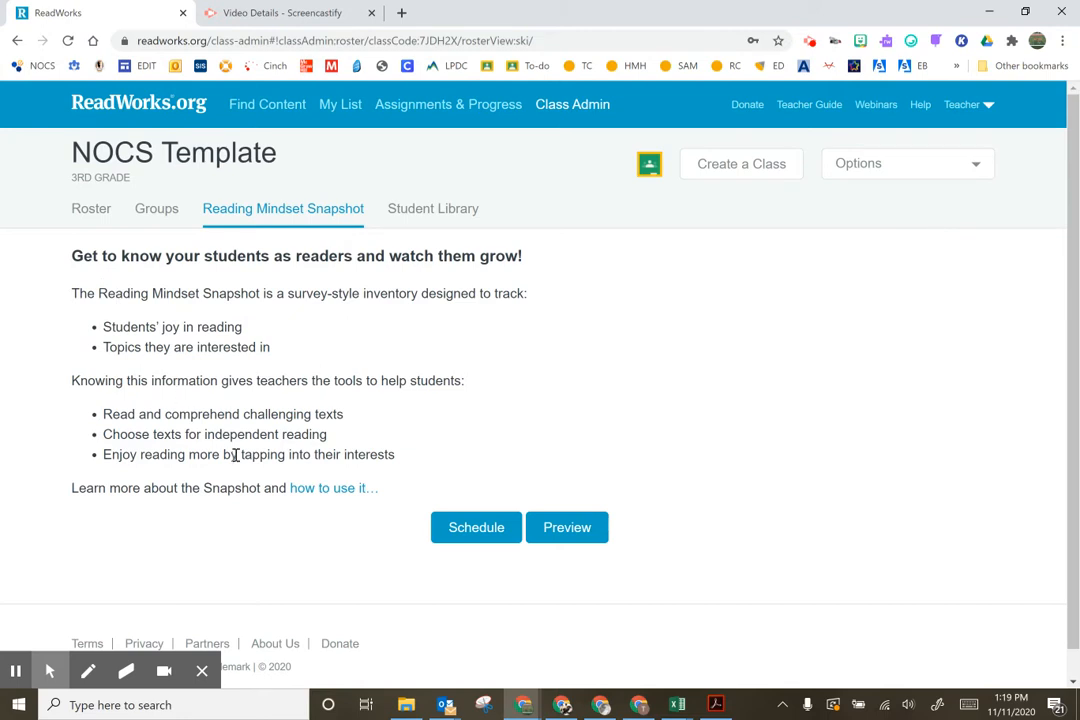
{"action": "left_click", "coordinate": [419, 210]}
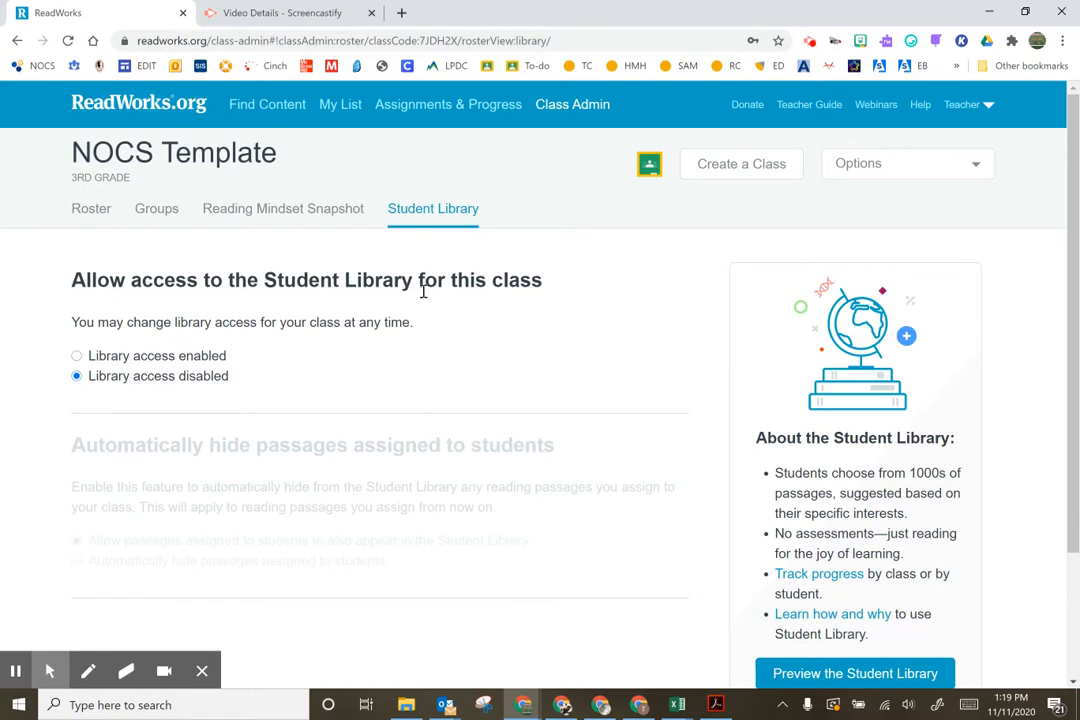
{"action": "left_click", "coordinate": [77, 357]}
{"action": "scroll", "coordinate": [222, 408], "scroll_direction": "down", "scroll_amount": 3}
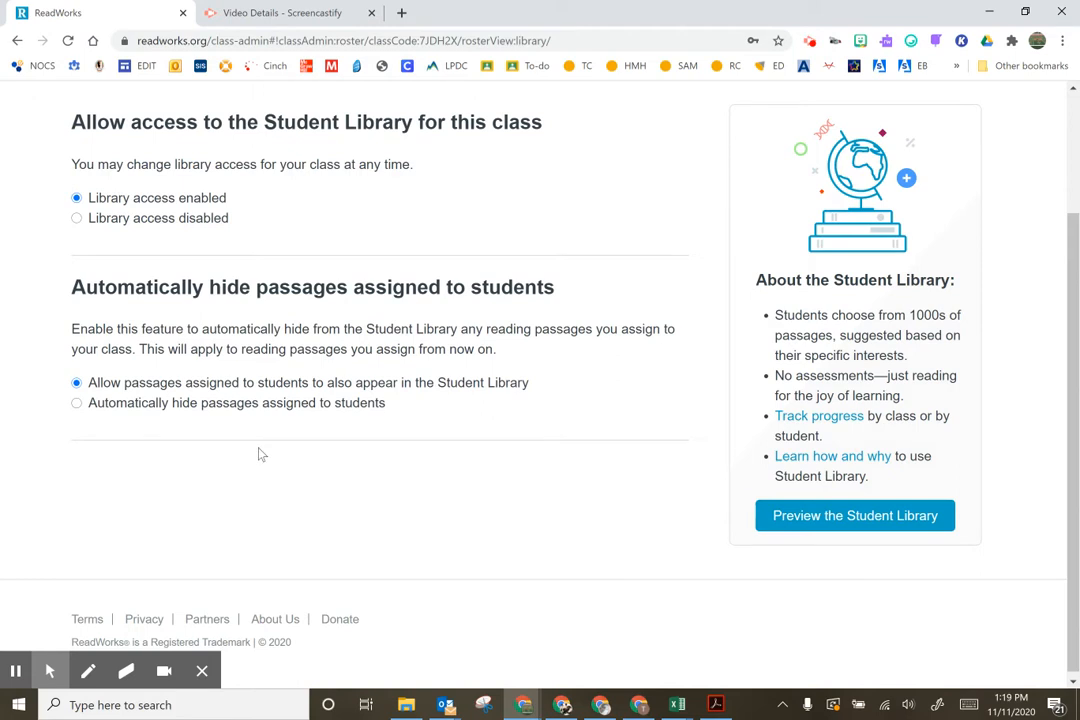
Disable Student Library access for the NOCS Template class.
{"action": "left_click", "coordinate": [161, 221]}
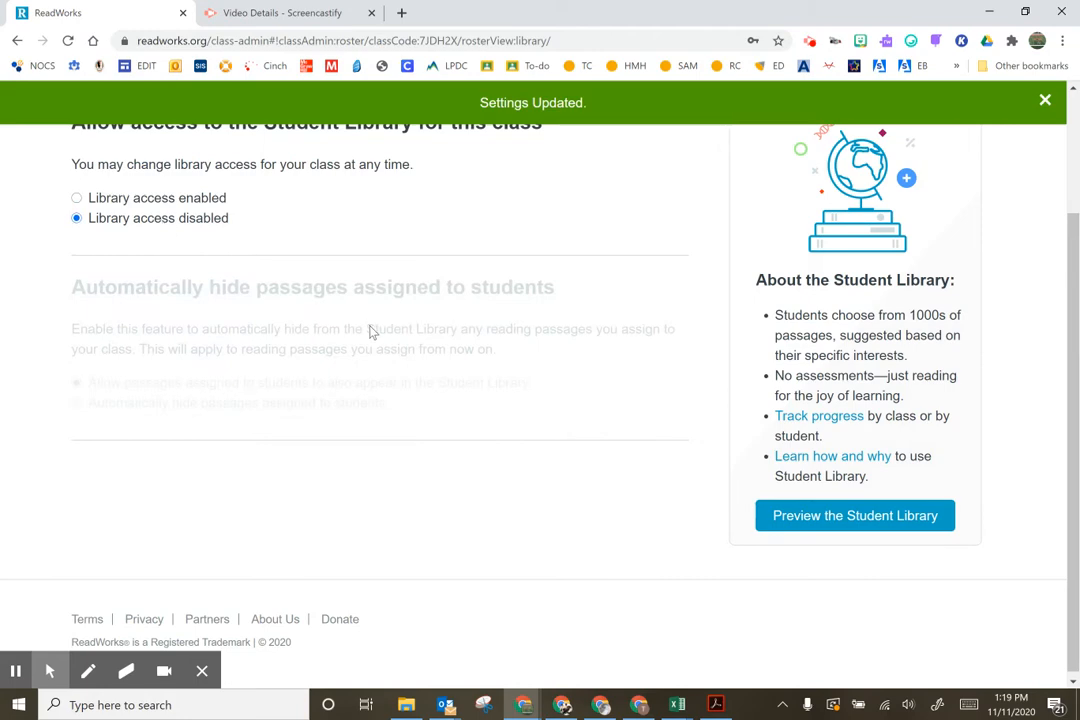
{"action": "scroll", "coordinate": [370, 332], "scroll_direction": "up", "scroll_amount": 2}
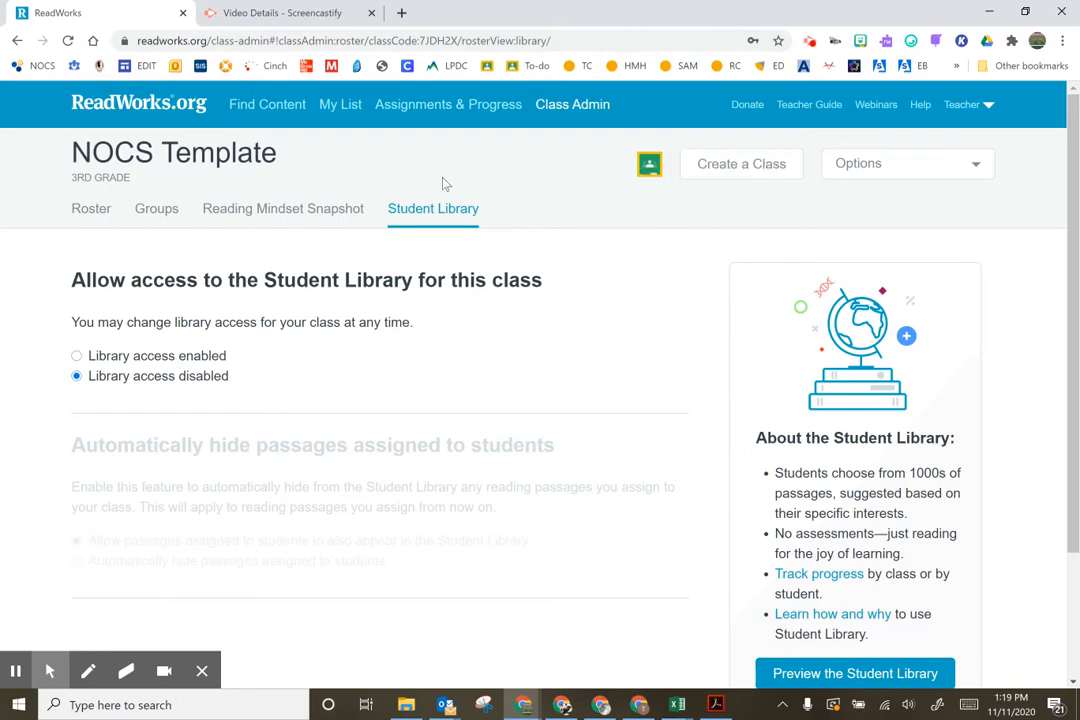
Find the 3rd Grade Scope & Sequences content and open the January Week 1 Climate Change Article-A-Day set.
{"action": "left_click", "coordinate": [268, 105]}
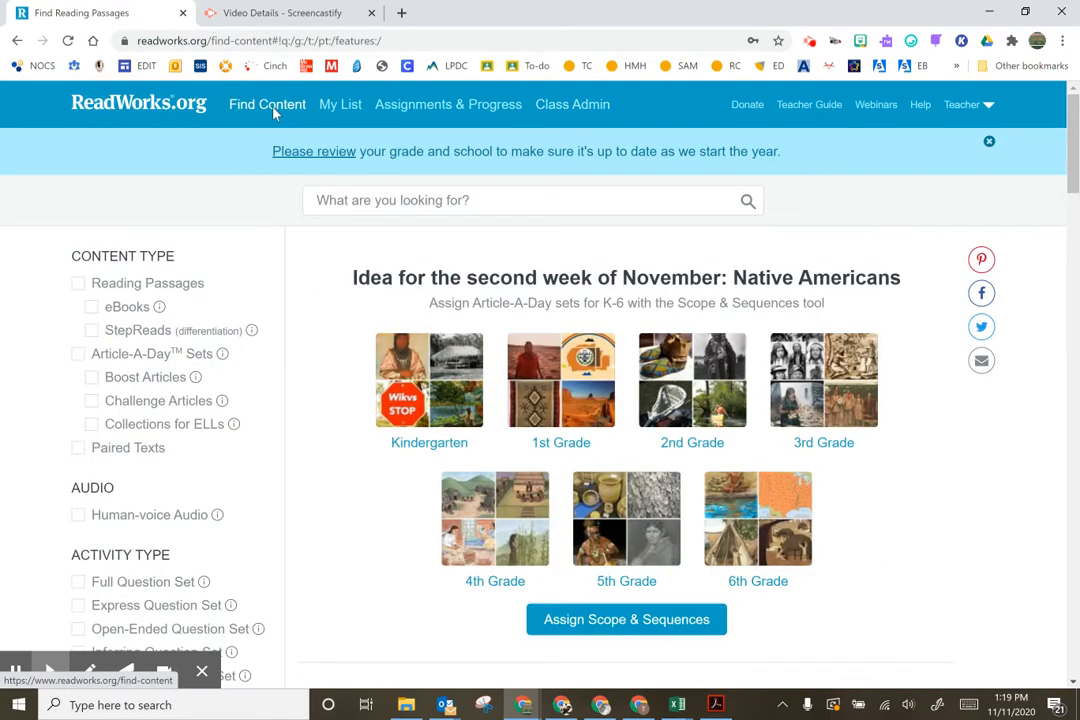
{"action": "scroll", "coordinate": [275, 113], "scroll_direction": "down", "scroll_amount": 1}
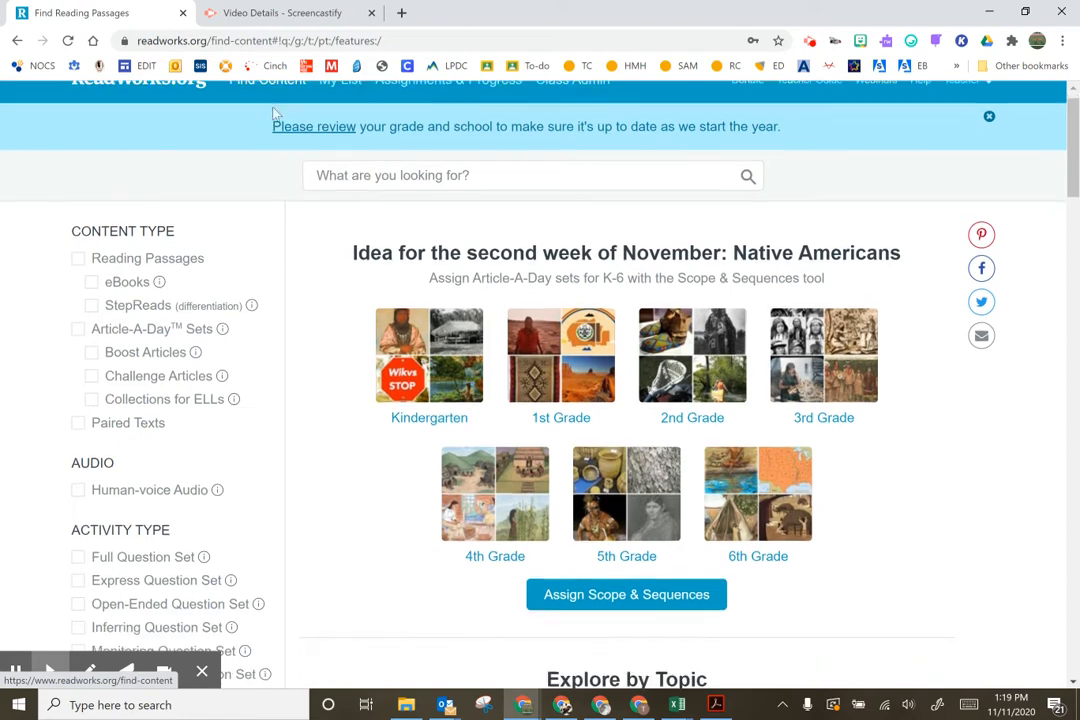
{"action": "left_click", "coordinate": [812, 291]}
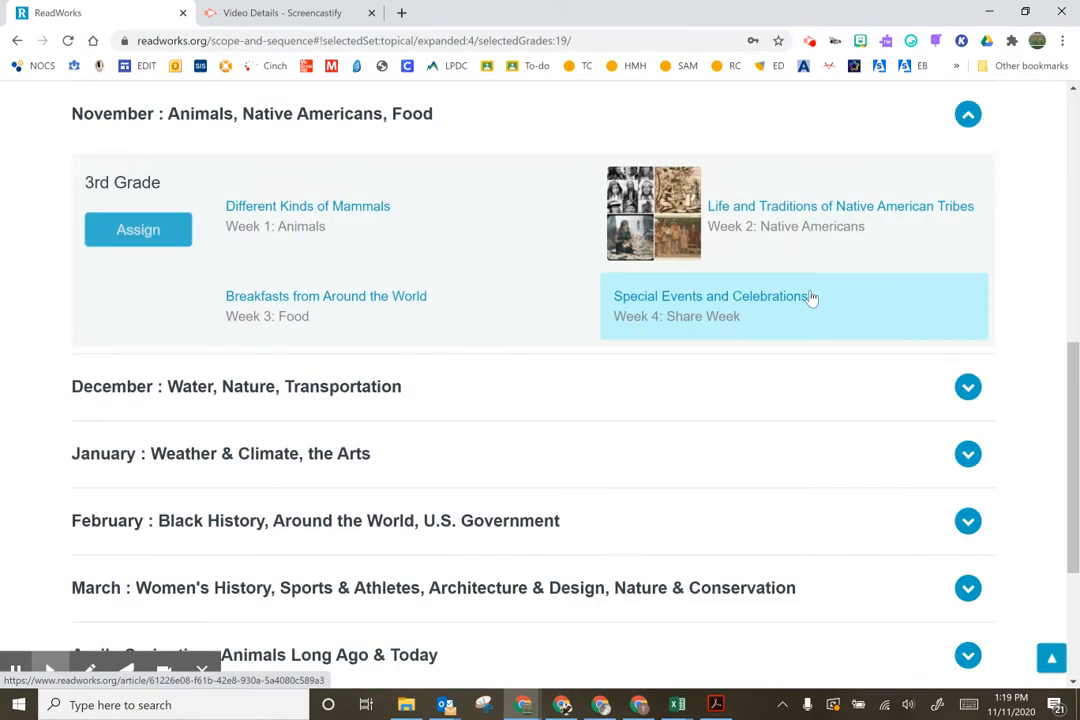
{"action": "scroll", "coordinate": [811, 298], "scroll_direction": "down", "scroll_amount": 2}
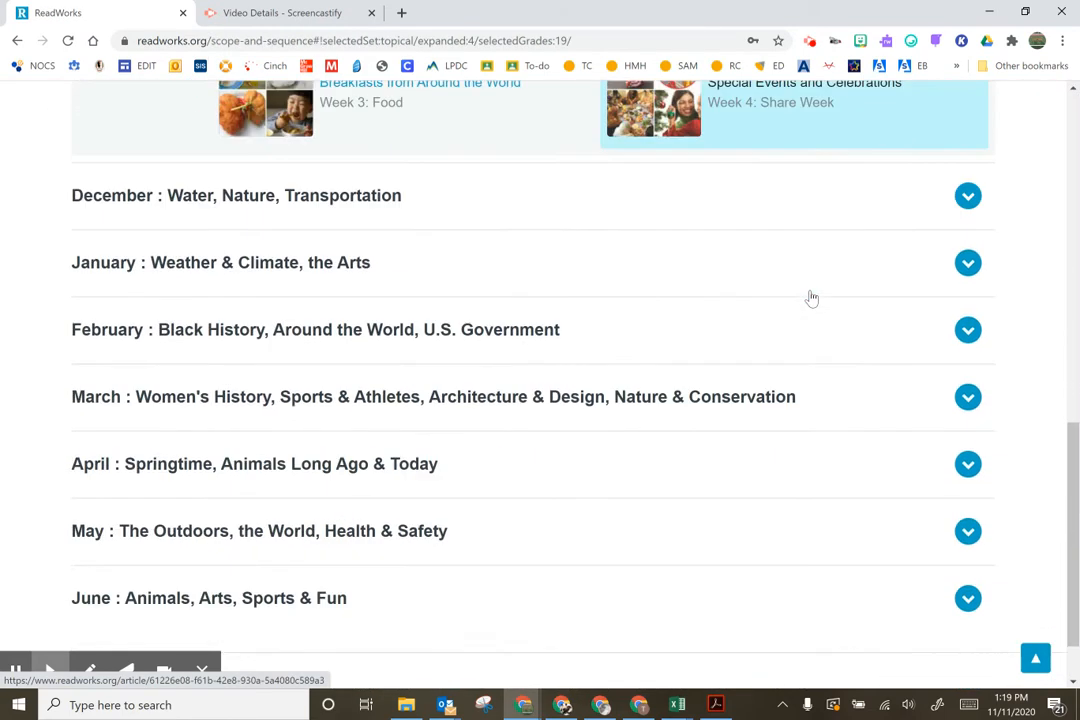
{"action": "left_click", "coordinate": [740, 278]}
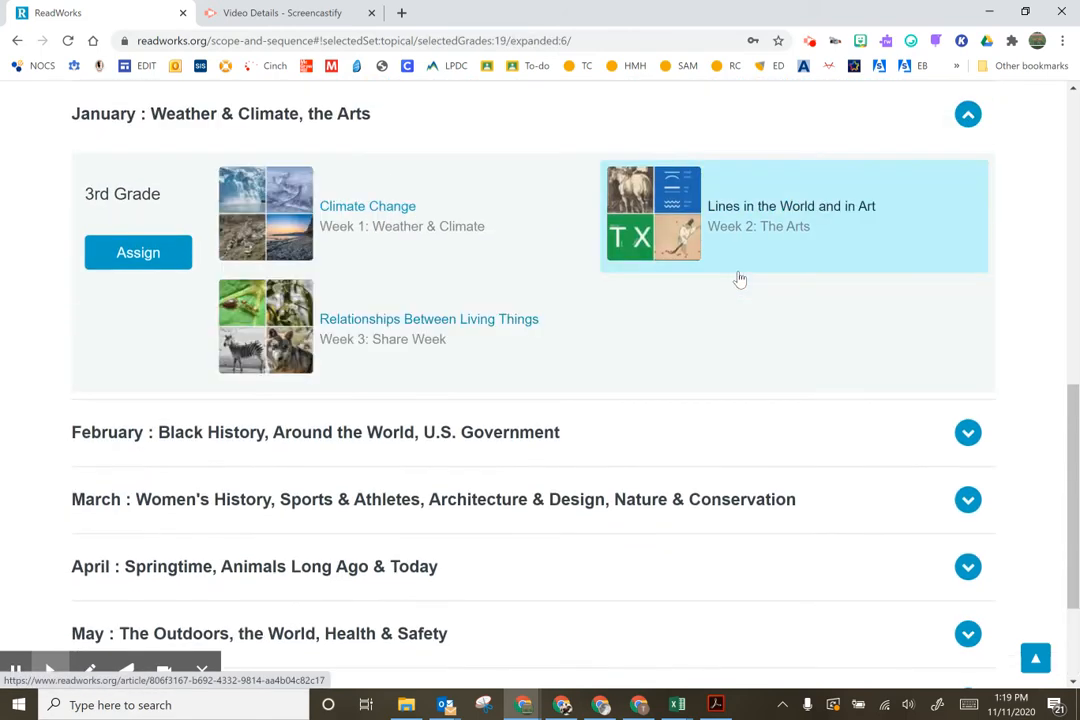
{"action": "left_click", "coordinate": [390, 206]}
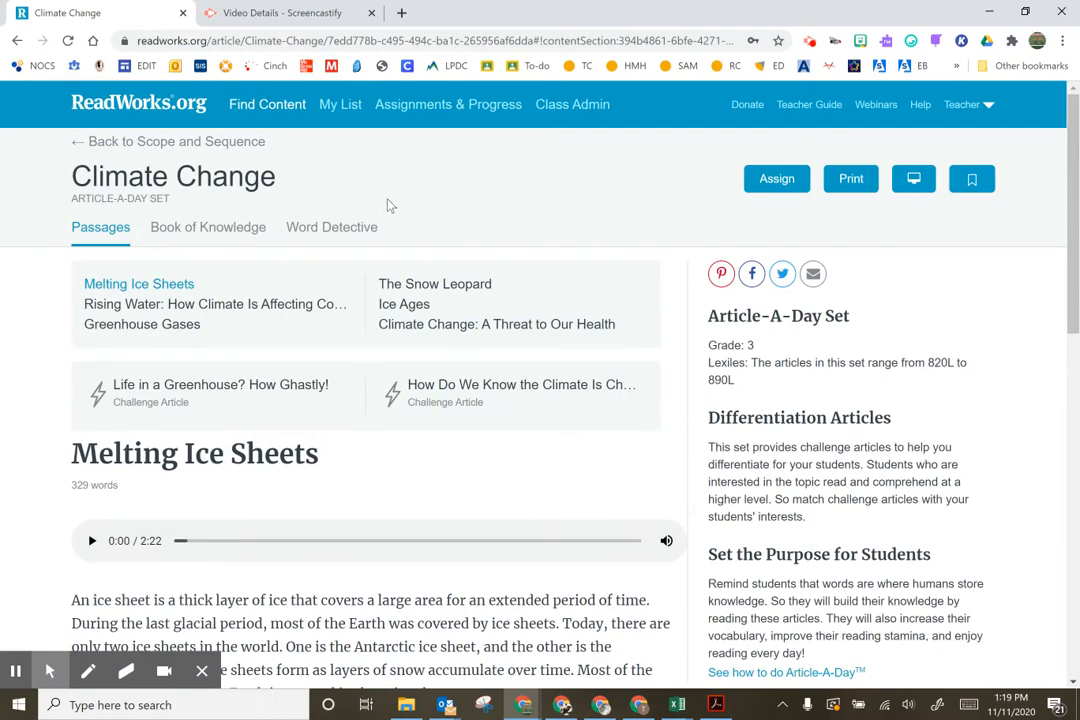
Review the Climate Change set's passages, Book of Knowledge example and Word Detective activity, and return to the passages.
{"action": "scroll", "coordinate": [390, 206], "scroll_direction": "down", "scroll_amount": 5}
{"action": "scroll", "coordinate": [390, 206], "scroll_direction": "down", "scroll_amount": 3}
{"action": "scroll", "coordinate": [390, 206], "scroll_direction": "up", "scroll_amount": 15}
{"action": "left_click", "coordinate": [236, 233]}
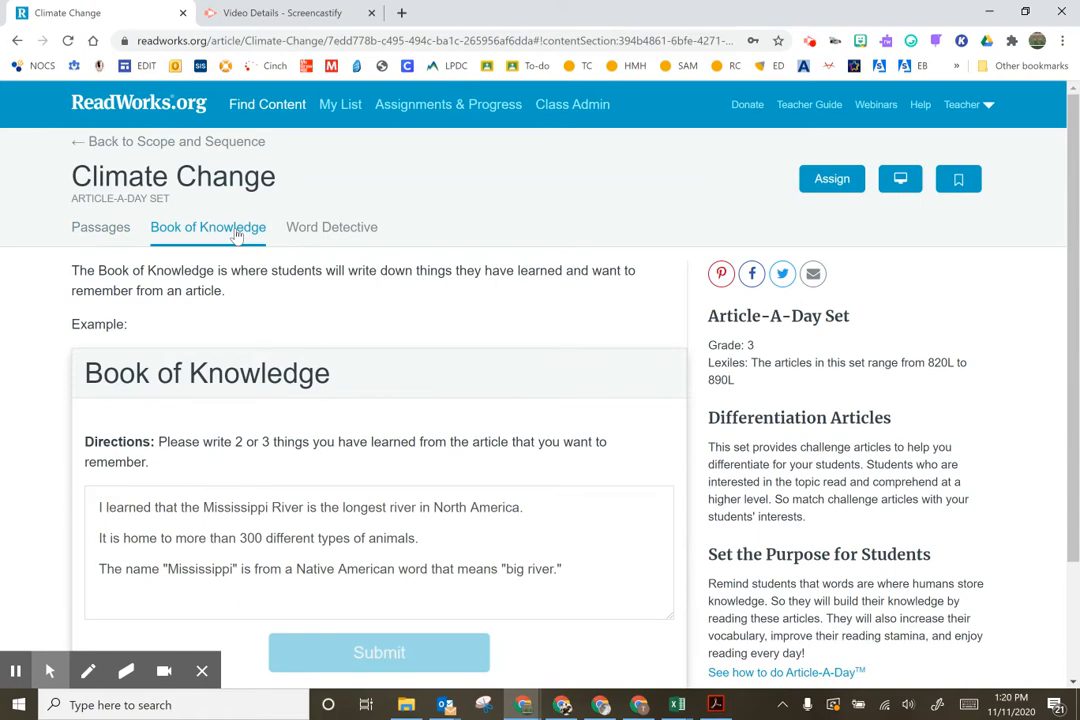
{"action": "scroll", "coordinate": [236, 233], "scroll_direction": "down", "scroll_amount": 2}
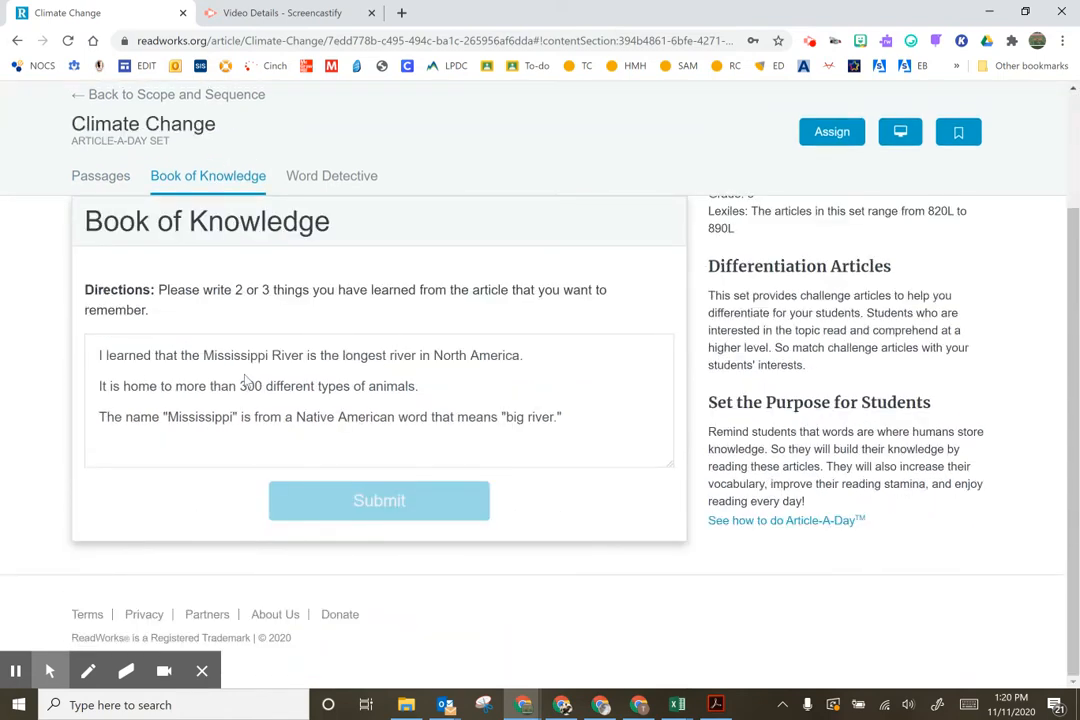
{"action": "scroll", "coordinate": [245, 378], "scroll_direction": "up", "scroll_amount": 2}
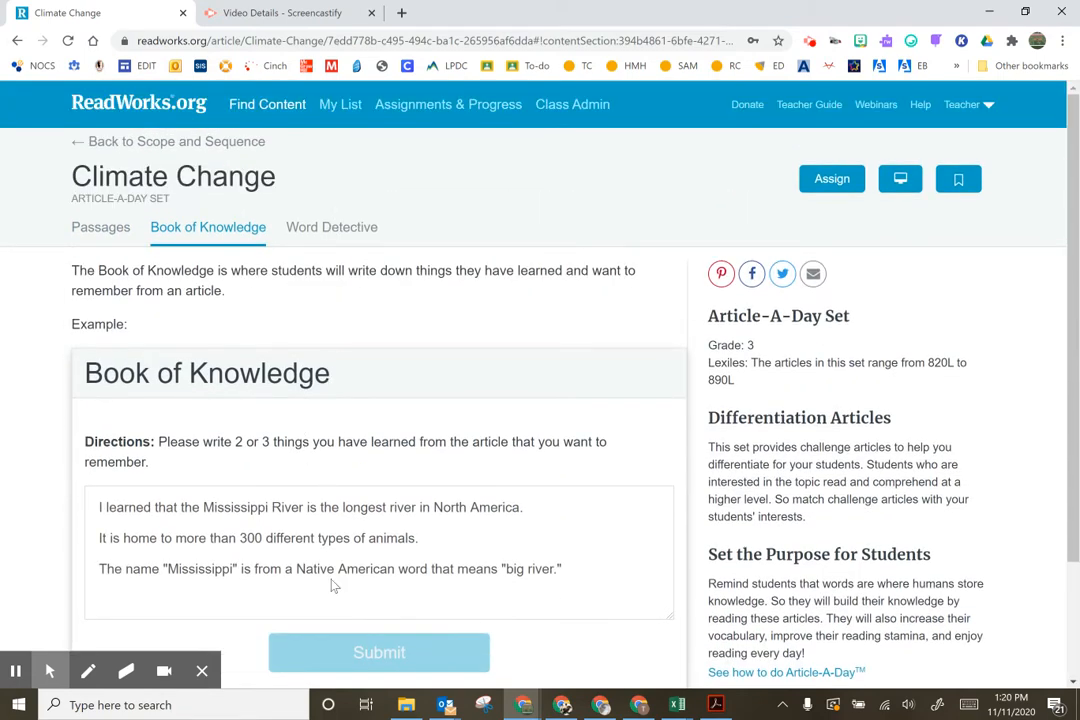
{"action": "left_click", "coordinate": [318, 228]}
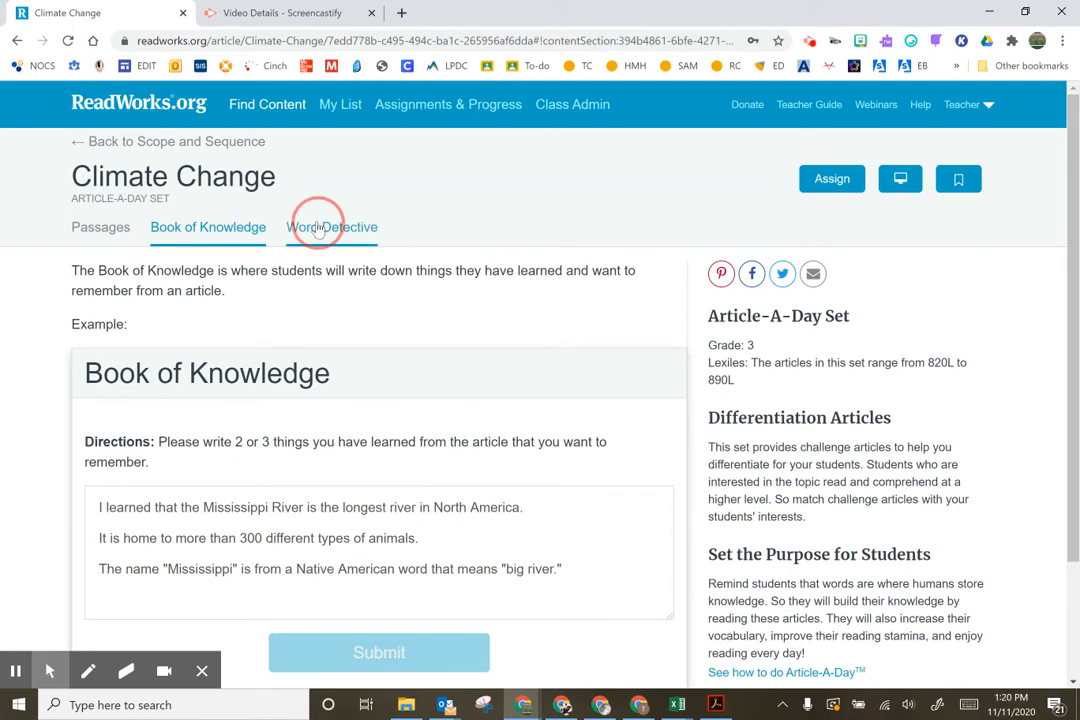
{"action": "scroll", "coordinate": [463, 462], "scroll_direction": "down", "scroll_amount": 5}
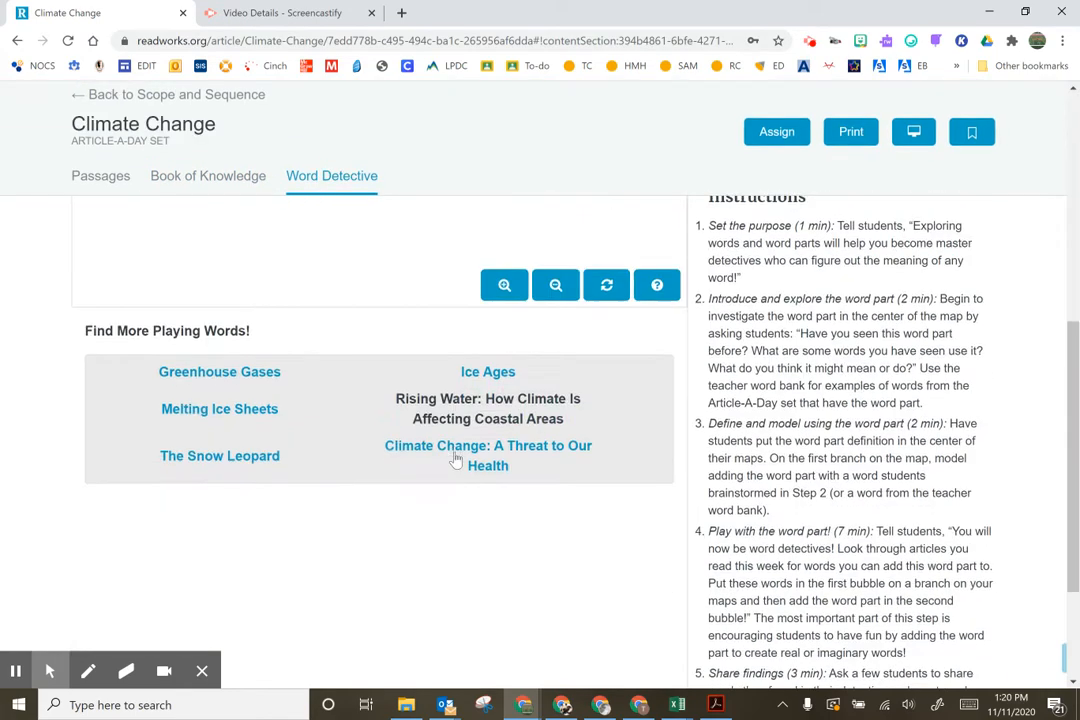
{"action": "scroll", "coordinate": [458, 458], "scroll_direction": "up", "scroll_amount": 5}
{"action": "left_click", "coordinate": [100, 227]}
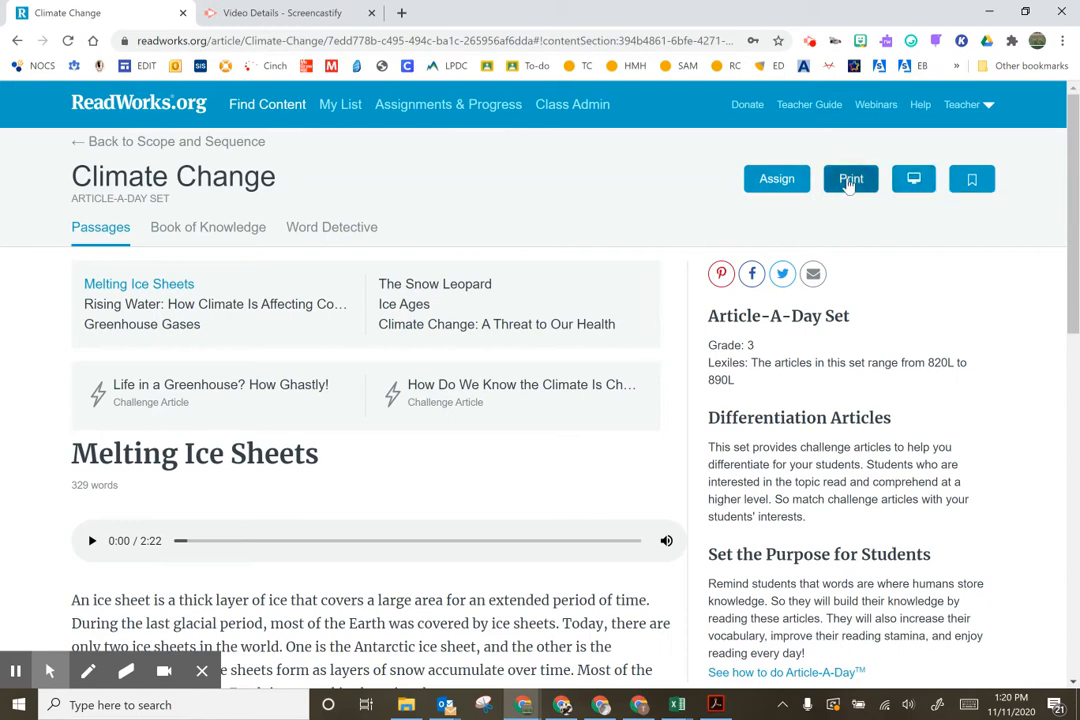
Start assigning the Climate Change set with Audio and Challenge Articles included and student choice set to "Students read the same articles".
{"action": "left_click", "coordinate": [762, 181]}
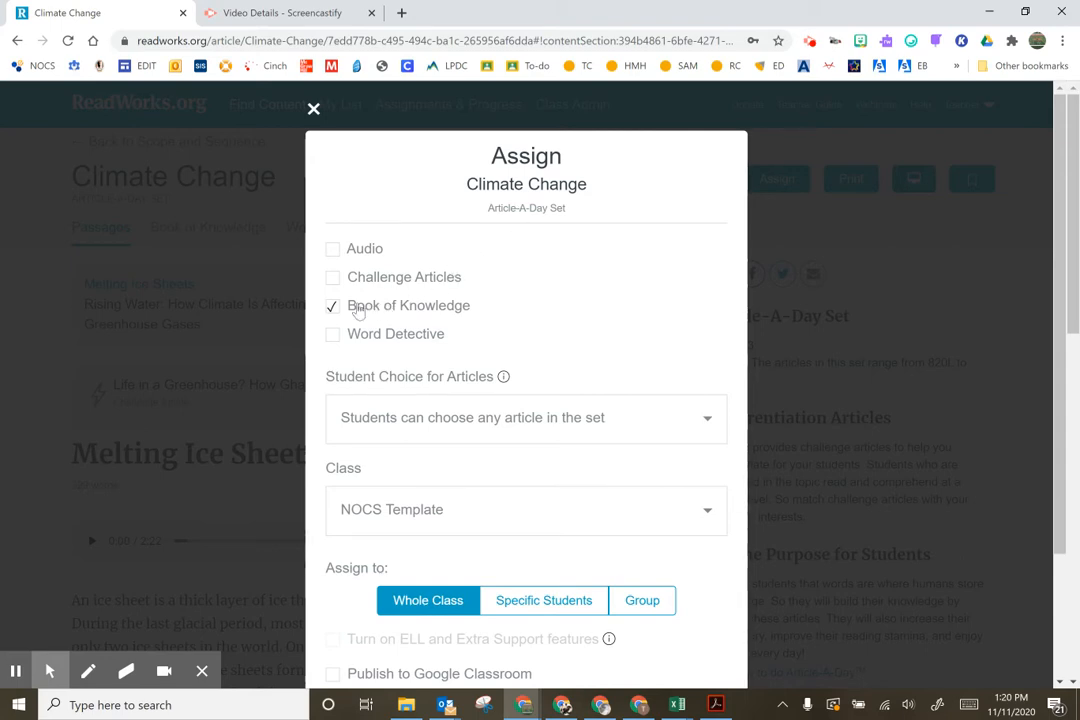
{"action": "left_click", "coordinate": [333, 249]}
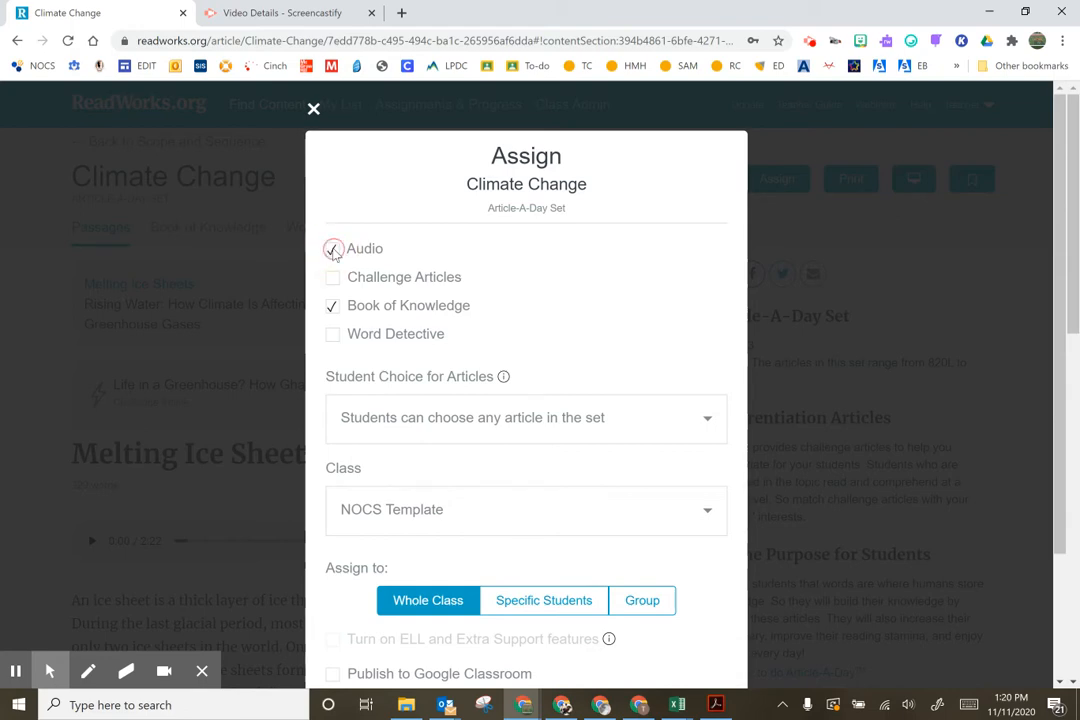
{"action": "left_click", "coordinate": [333, 279]}
{"action": "left_click", "coordinate": [410, 420]}
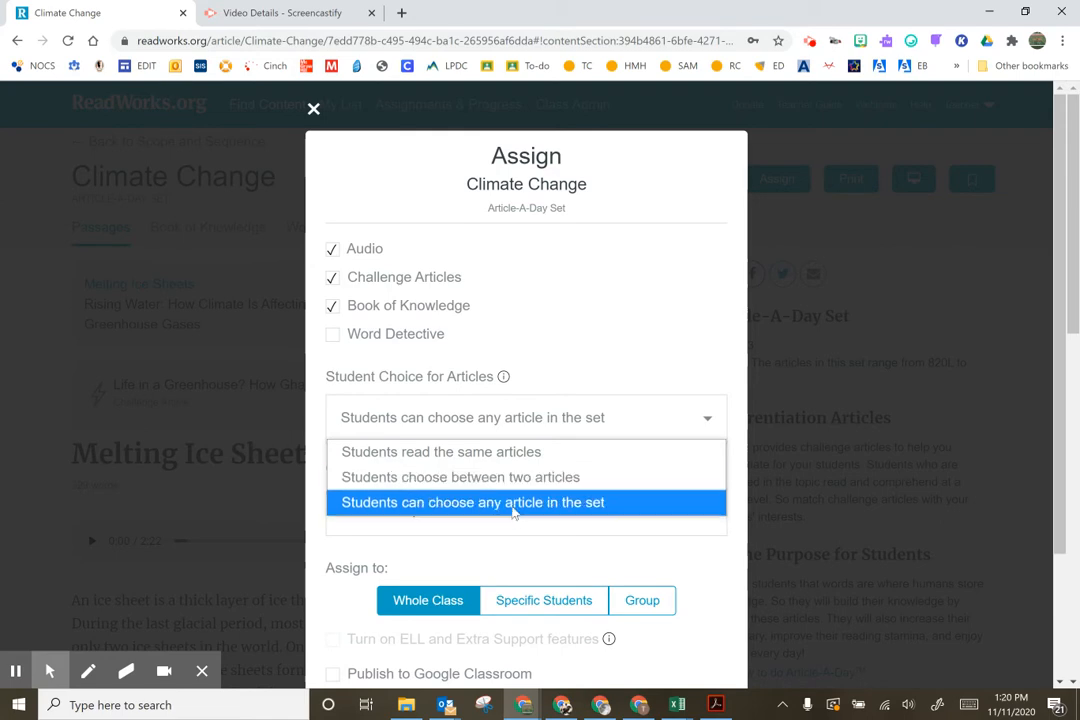
{"action": "left_click", "coordinate": [501, 451]}
Try the Group and Specific Students options for the assignment, and set it back to Whole Class.
{"action": "scroll", "coordinate": [500, 442], "scroll_direction": "down", "scroll_amount": 2}
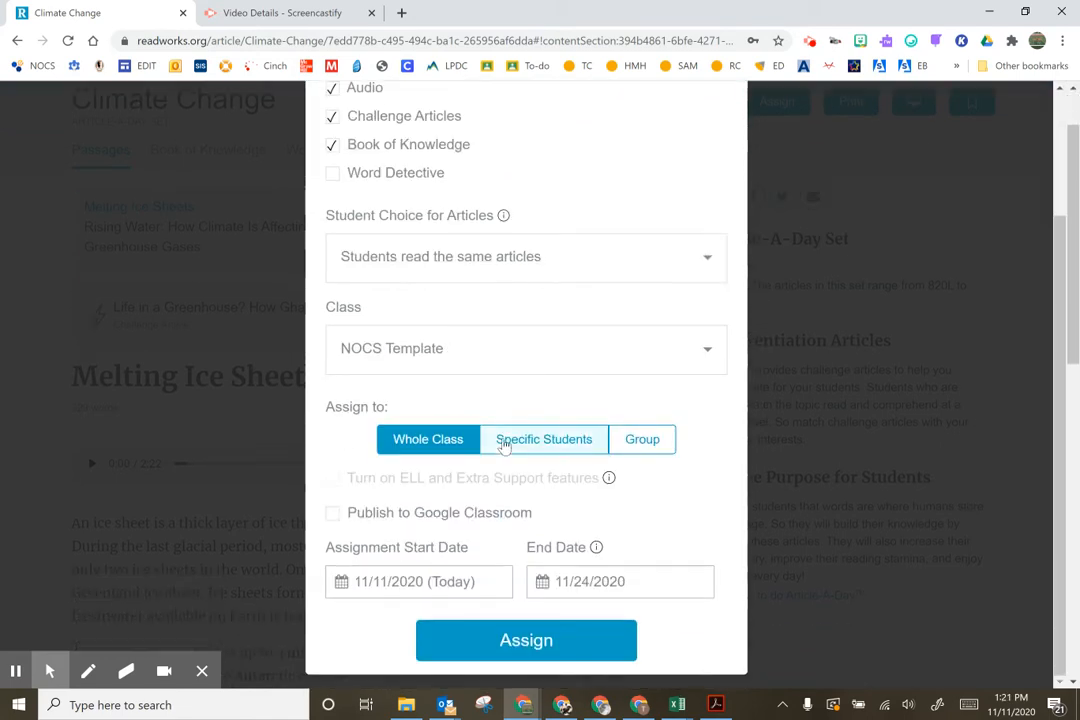
{"action": "scroll", "coordinate": [455, 340], "scroll_direction": "down", "scroll_amount": 2}
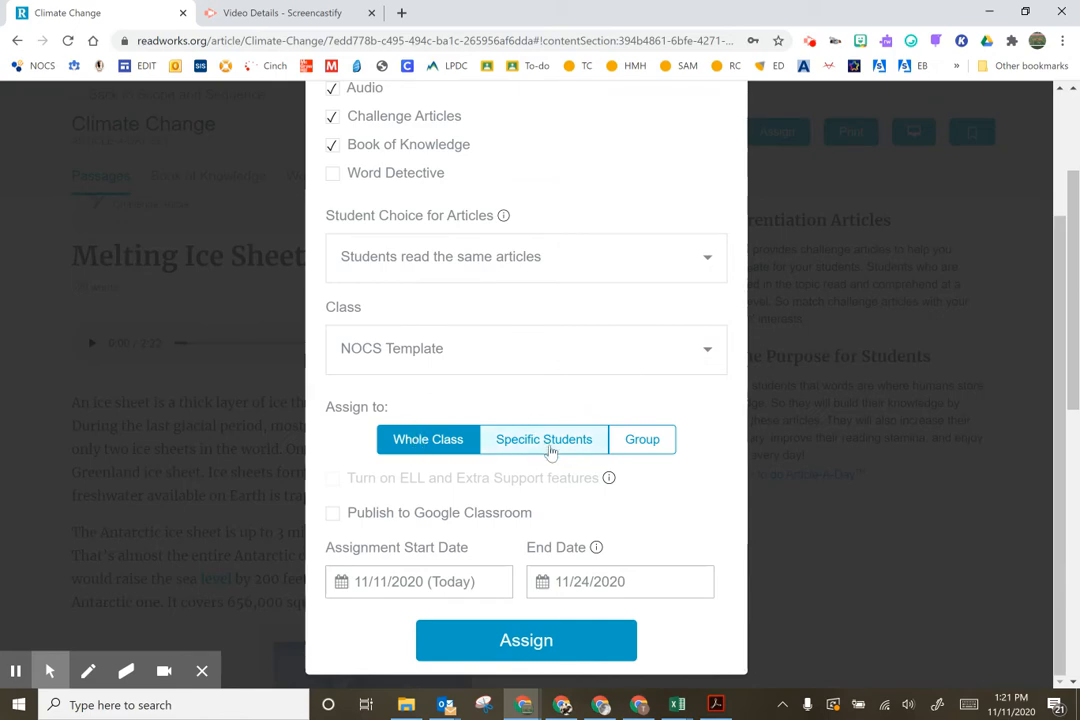
{"action": "left_click", "coordinate": [639, 441]}
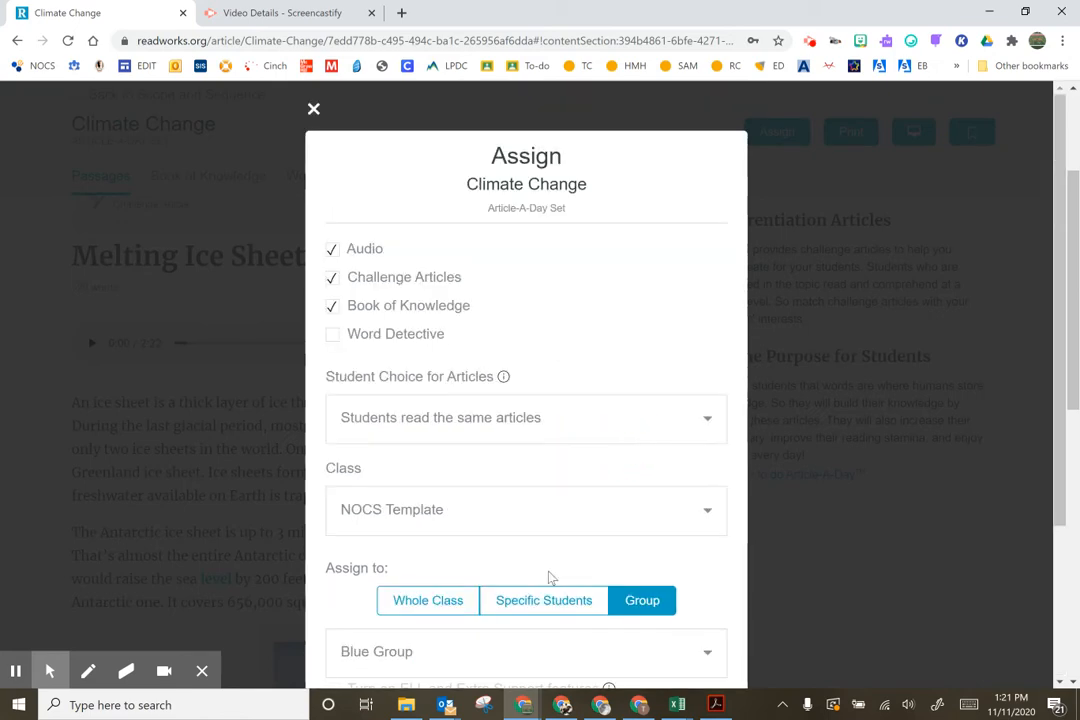
{"action": "scroll", "coordinate": [550, 575], "scroll_direction": "down", "scroll_amount": 3}
{"action": "left_click", "coordinate": [536, 392]}
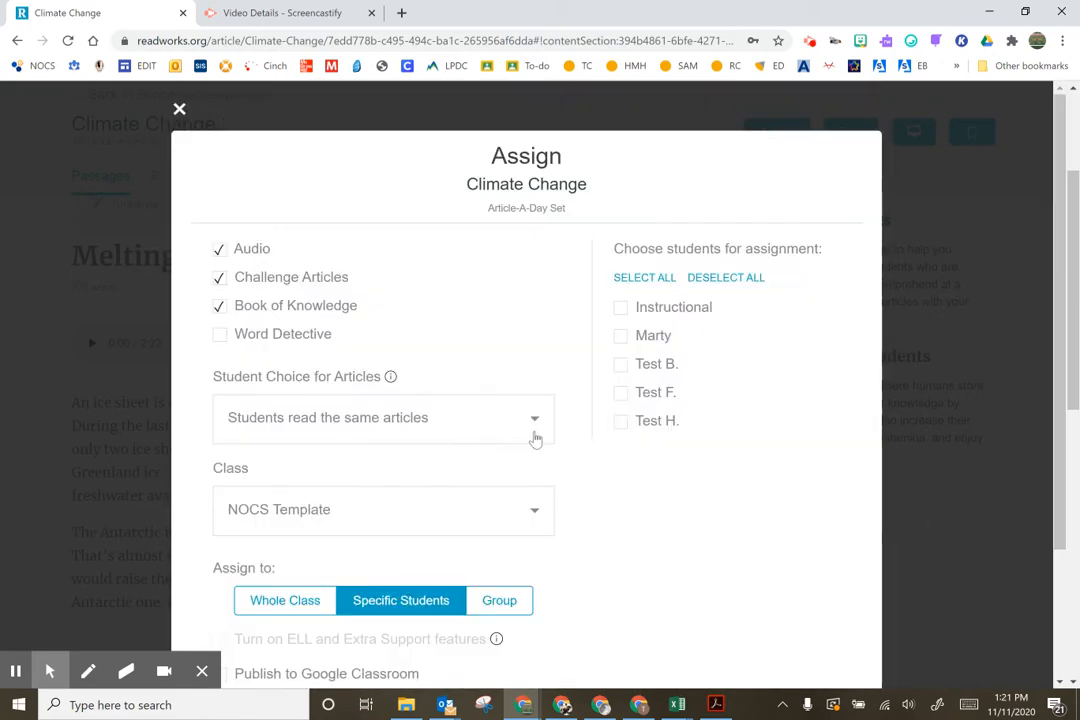
{"action": "left_click", "coordinate": [281, 602]}
{"action": "scroll", "coordinate": [434, 472], "scroll_direction": "down", "scroll_amount": 3}
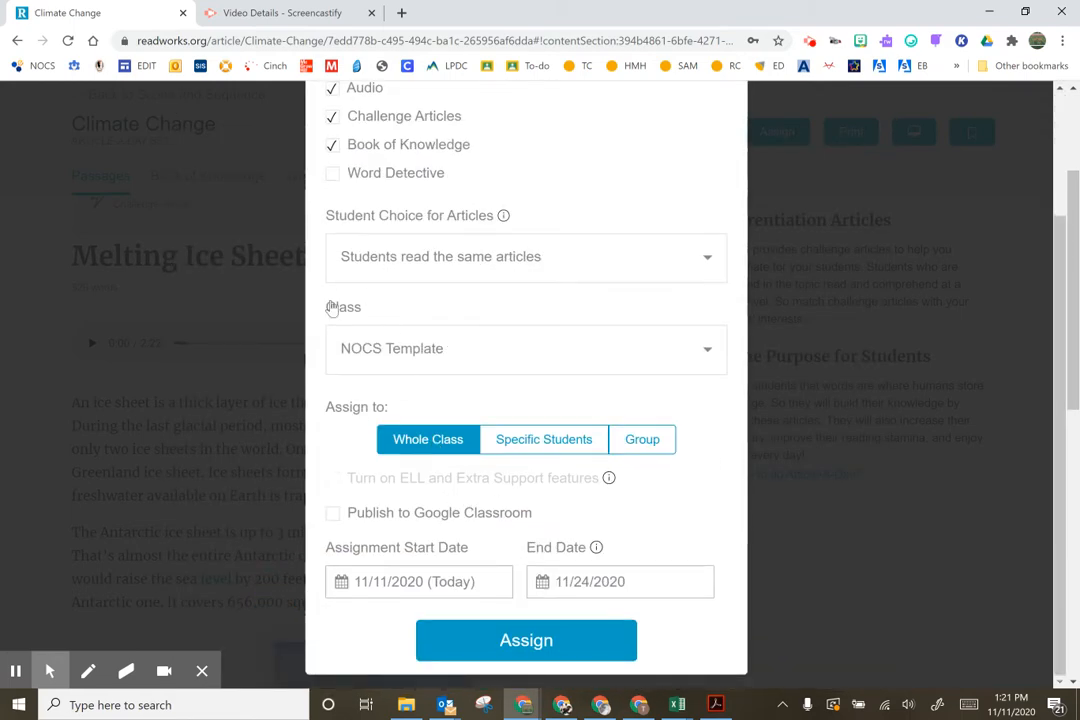
Turn on publishing to Google Classroom, assign the Climate Change set to the whole class and close the confirmation.
{"action": "left_click", "coordinate": [333, 515]}
{"action": "left_click", "coordinate": [333, 516]}
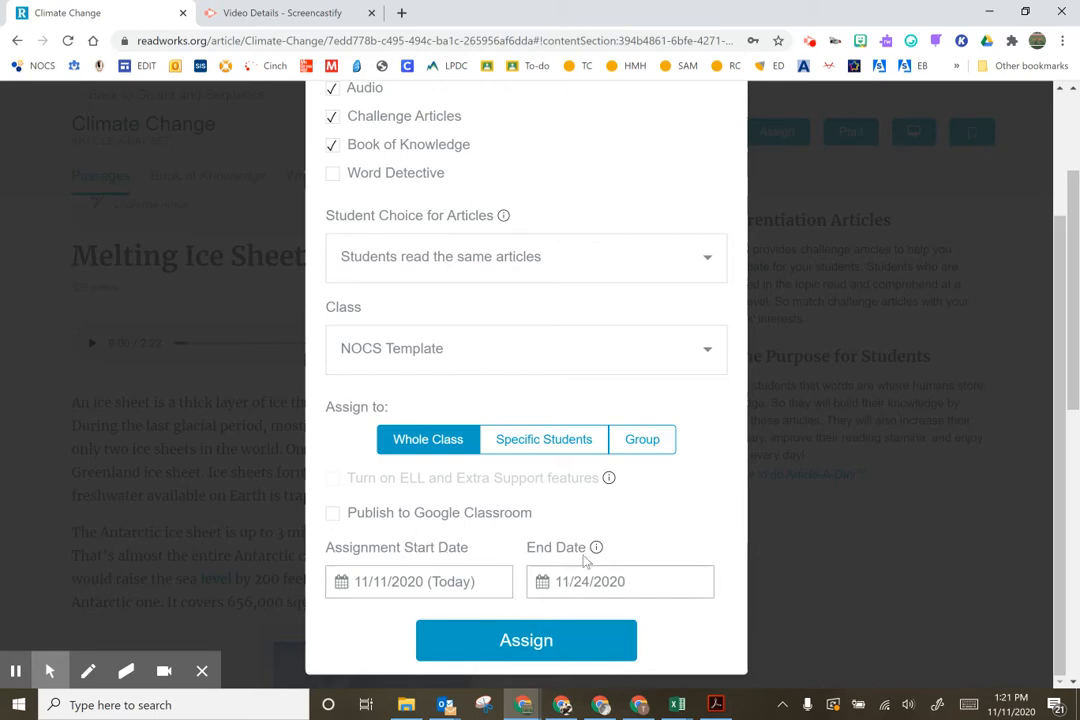
{"action": "mouse_move", "coordinate": [597, 550]}
{"action": "scroll", "coordinate": [530, 636], "scroll_direction": "down", "scroll_amount": 1}
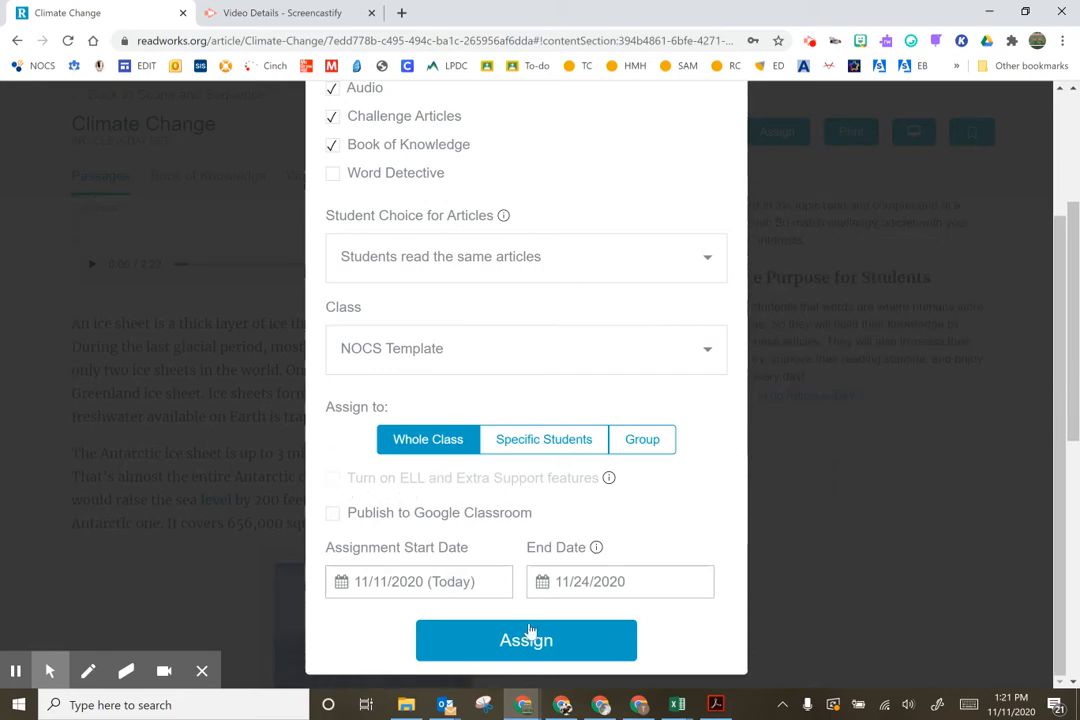
{"action": "left_click", "coordinate": [378, 515]}
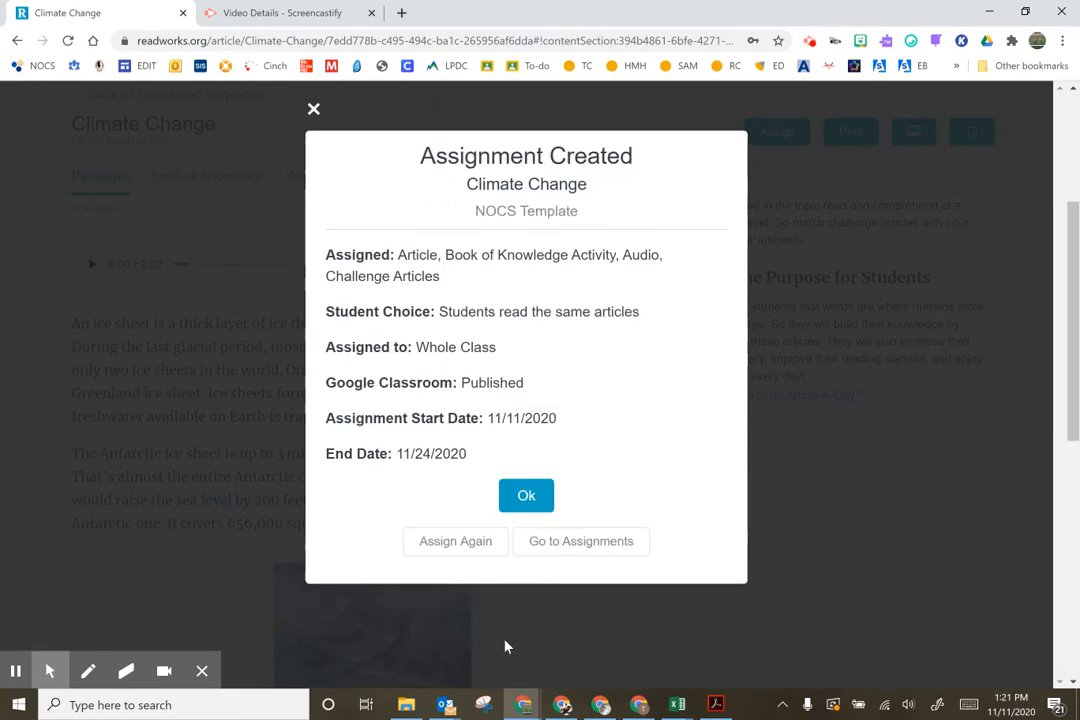
{"action": "left_click", "coordinate": [524, 497]}
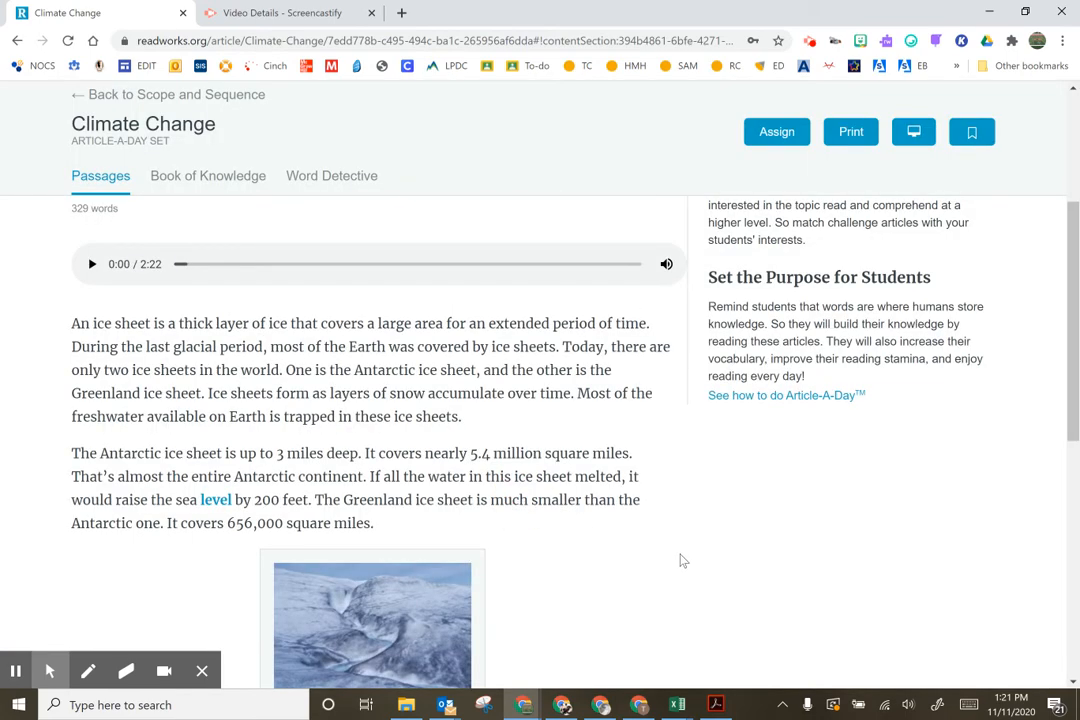
In a new browser tab, open the NOCS Template classwork in Google Classroom and expand the ReadWorks: Climate Change assignment.
{"action": "scroll", "coordinate": [429, 499], "scroll_direction": "up", "scroll_amount": 3}
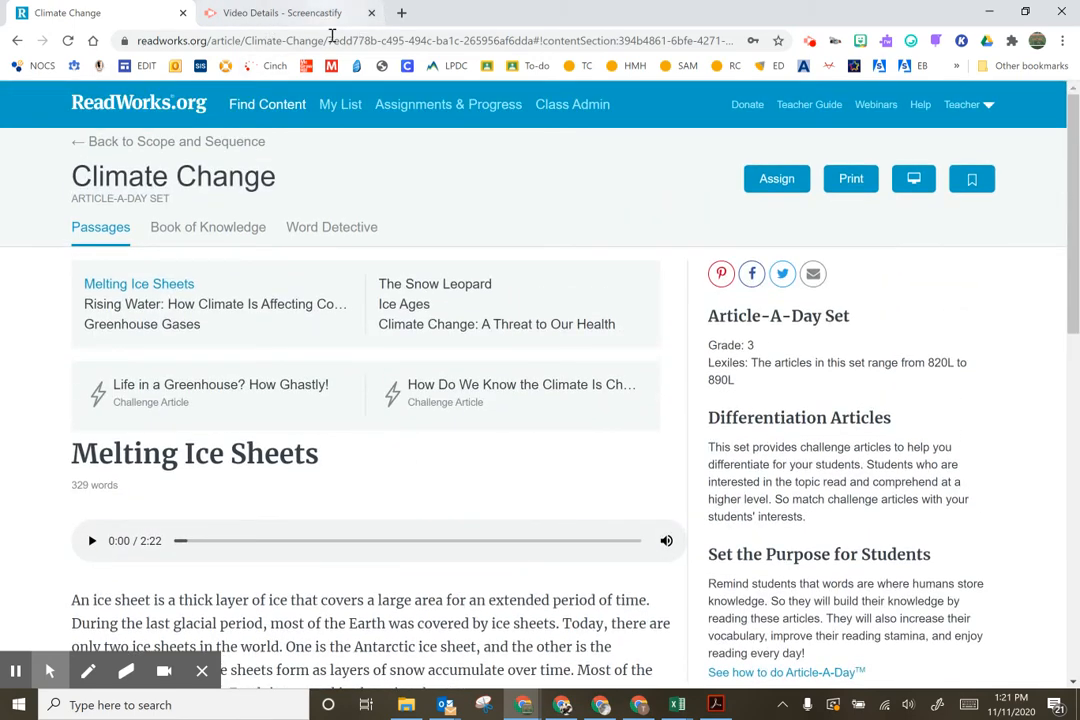
{"action": "left_click", "coordinate": [401, 13]}
{"action": "left_click", "coordinate": [487, 66]}
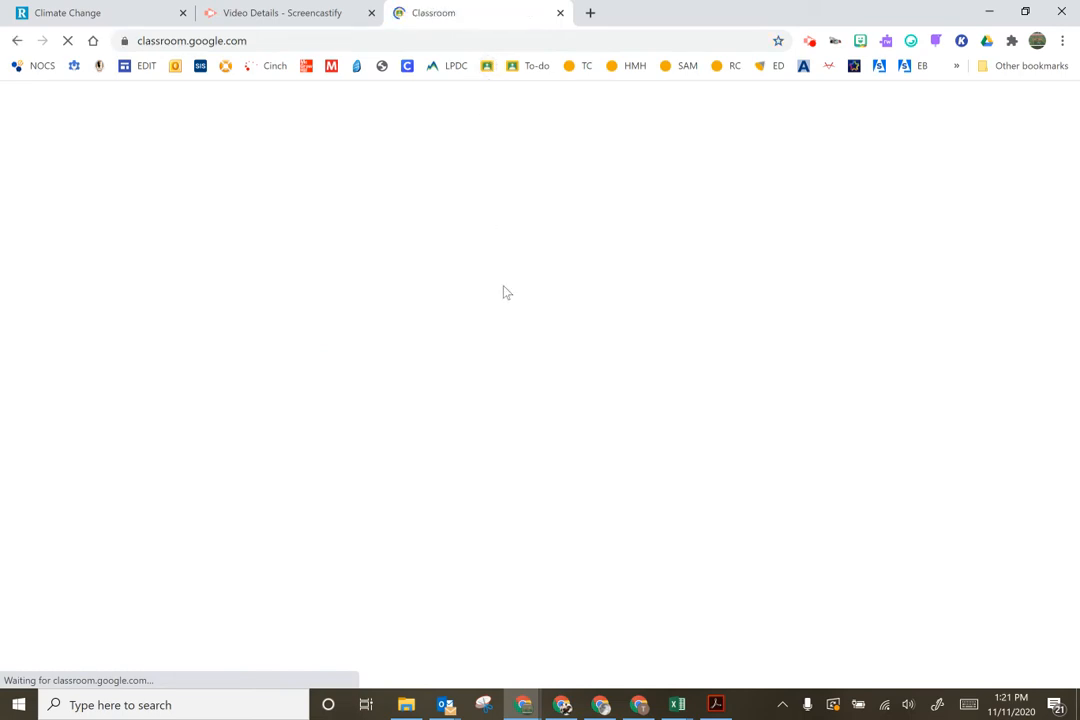
{"action": "left_click", "coordinate": [17, 673]}
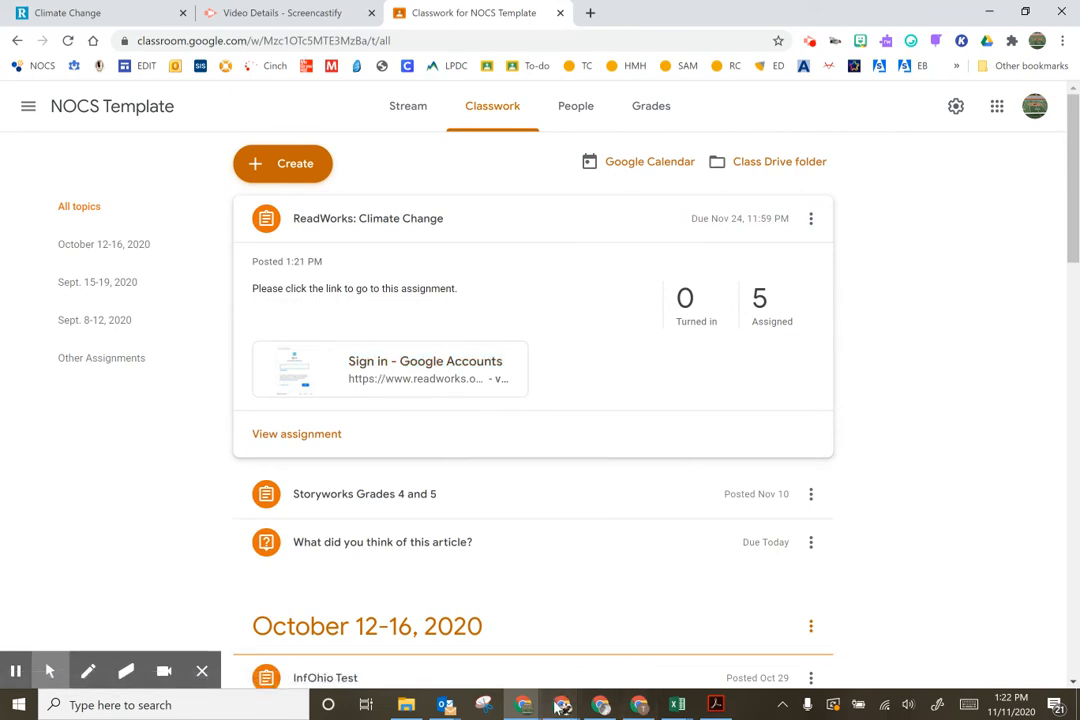
Switch to the student's Chrome window and expand the ReadWorks: Climate Change assignment in the NOCS Template classwork.
{"action": "mouse_move", "coordinate": [560, 692]}
{"action": "left_click", "coordinate": [600, 630]}
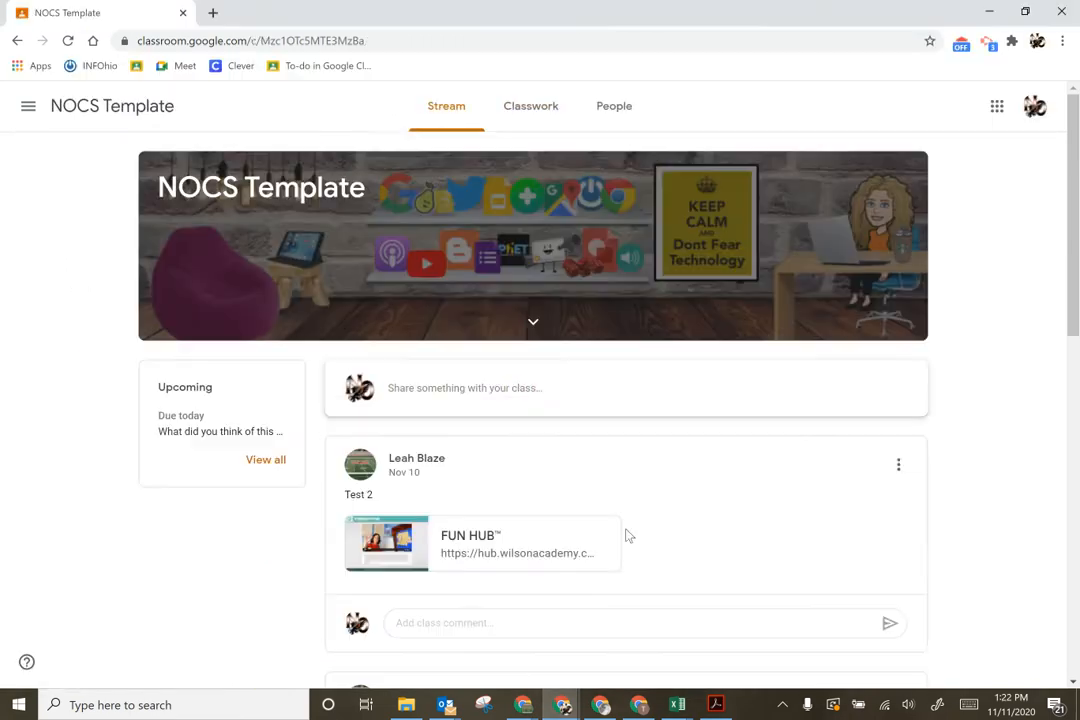
{"action": "left_click", "coordinate": [530, 115]}
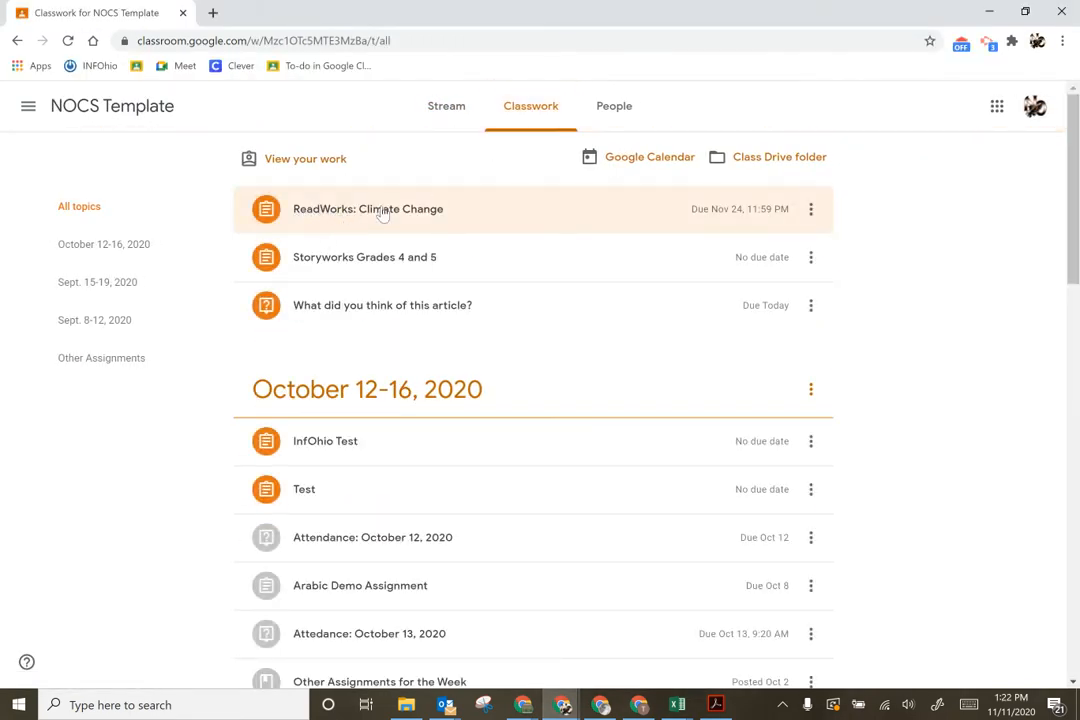
{"action": "left_click", "coordinate": [382, 214]}
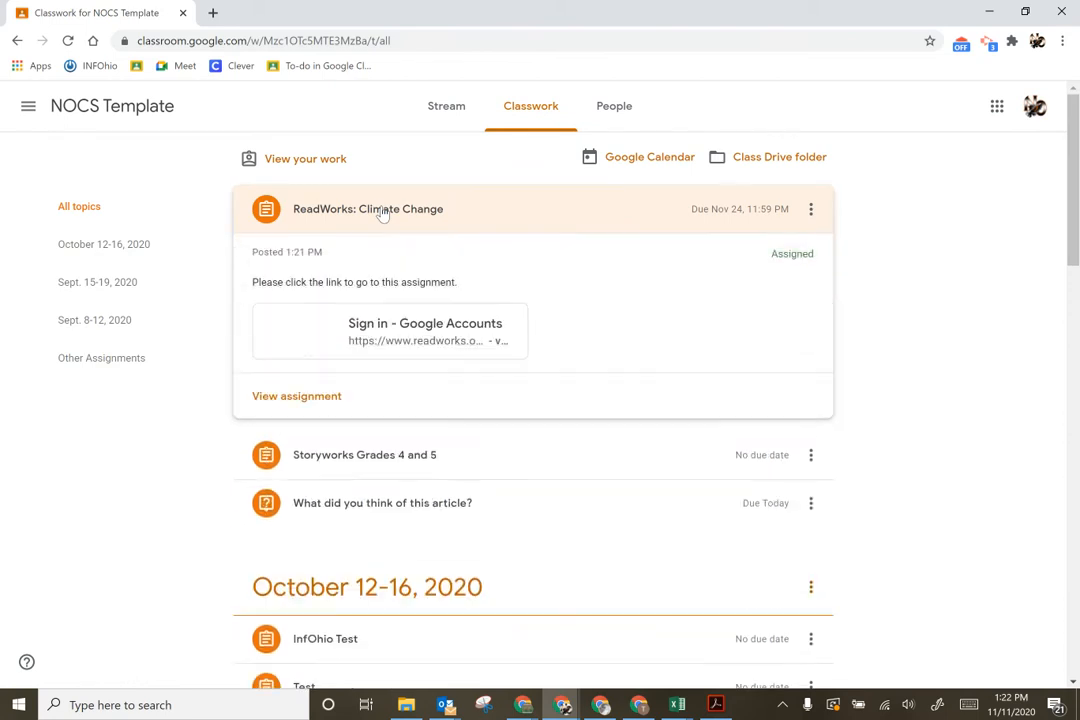
Open the assignment's ReadWorks link, choose the student's Google account and allow ReadWorks to access it.
{"action": "left_click", "coordinate": [428, 332]}
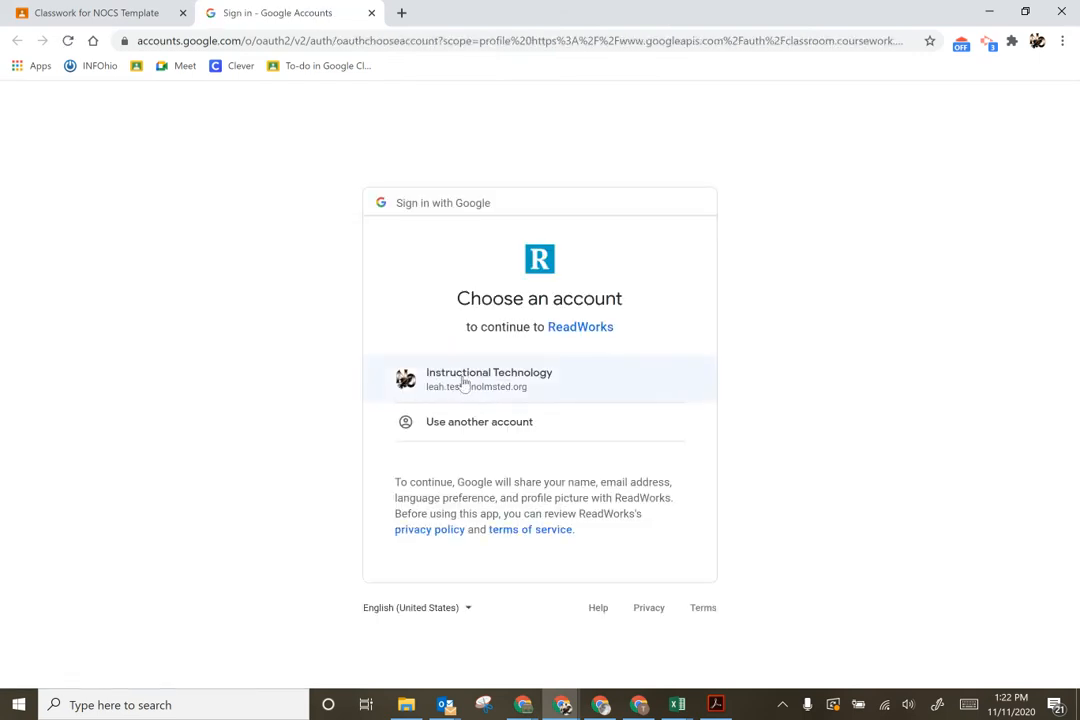
{"action": "left_click", "coordinate": [463, 378]}
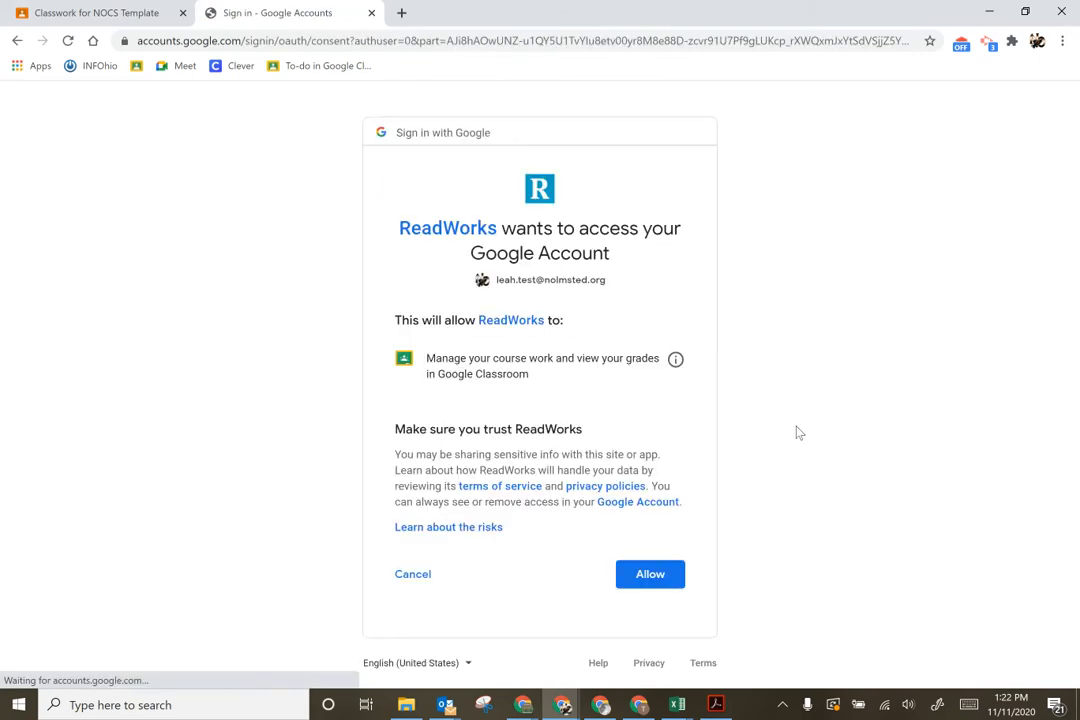
{"action": "left_click", "coordinate": [660, 572]}
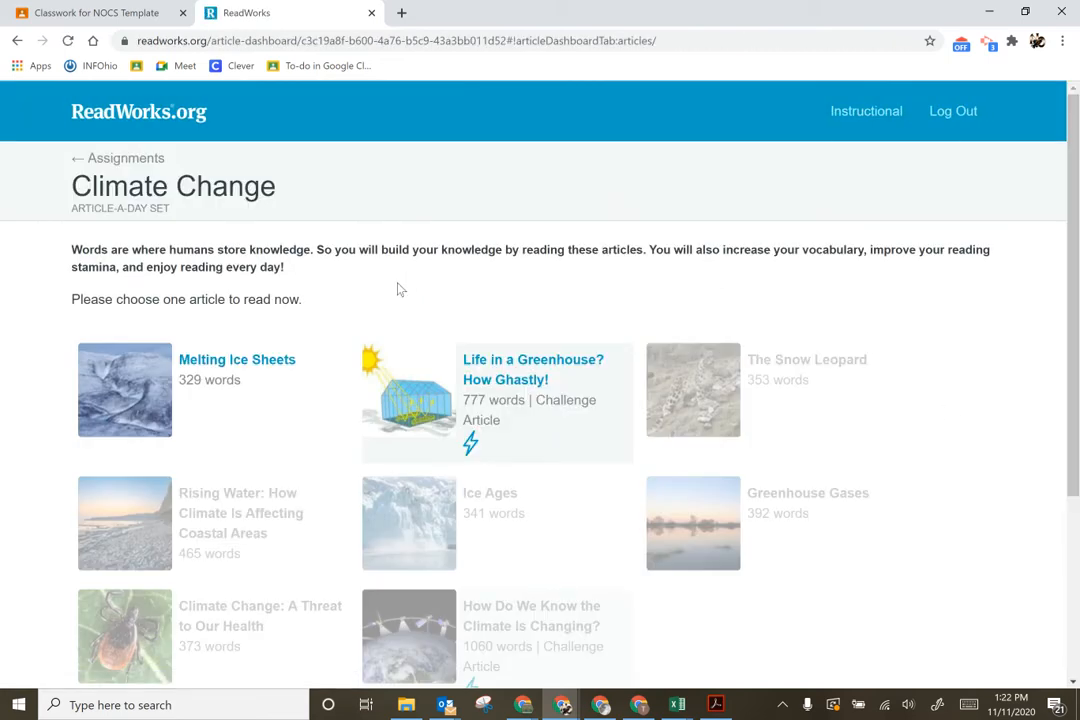
Look over the Climate Change article list, then open the Melting Ice Sheets article and skim its passage.
{"action": "scroll", "coordinate": [380, 283], "scroll_direction": "down", "scroll_amount": 5}
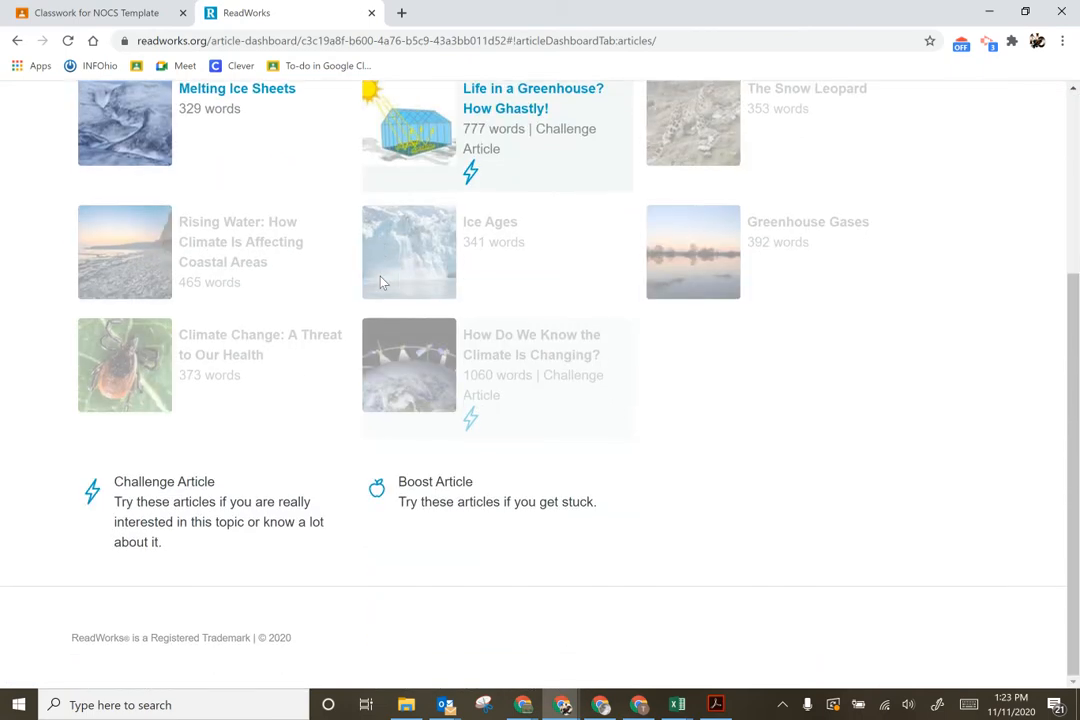
{"action": "scroll", "coordinate": [378, 279], "scroll_direction": "up", "scroll_amount": 2}
{"action": "scroll", "coordinate": [376, 280], "scroll_direction": "up", "scroll_amount": 3}
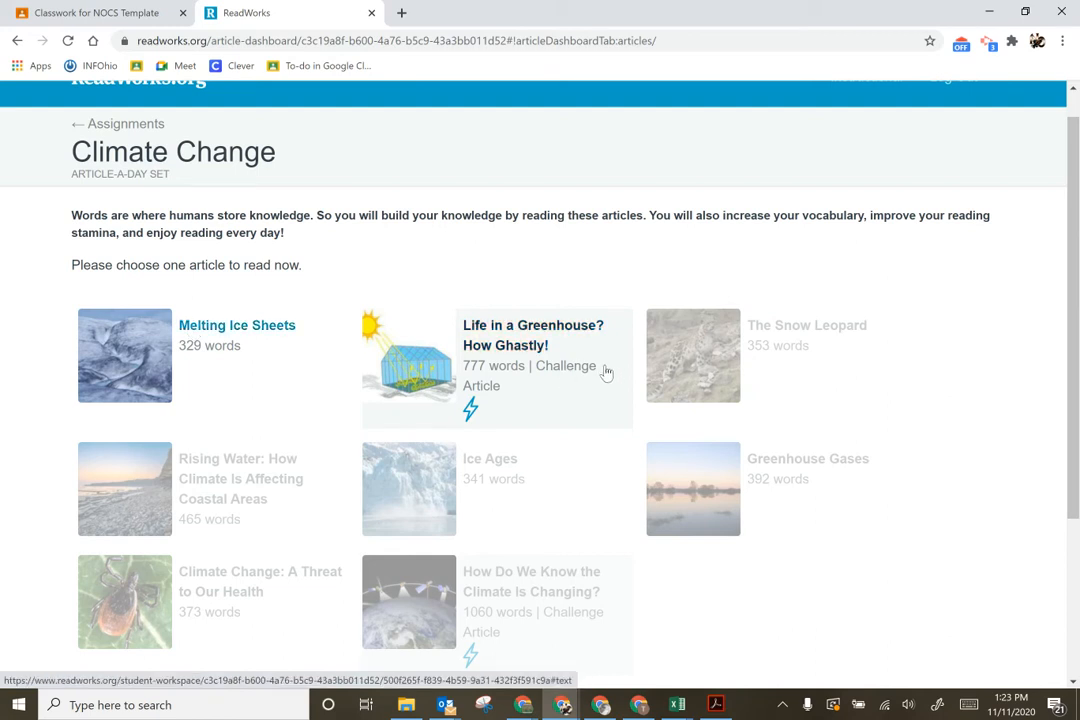
{"action": "left_click", "coordinate": [248, 334]}
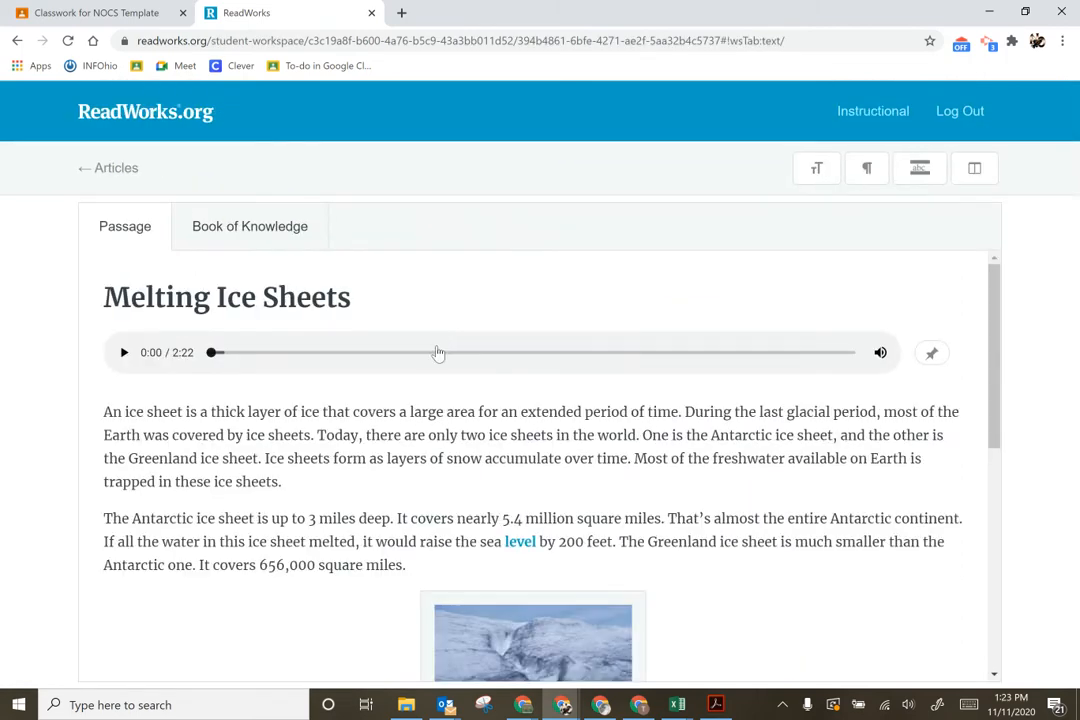
{"action": "scroll", "coordinate": [115, 401], "scroll_direction": "down", "scroll_amount": 1}
{"action": "scroll", "coordinate": [115, 401], "scroll_direction": "down", "scroll_amount": 5}
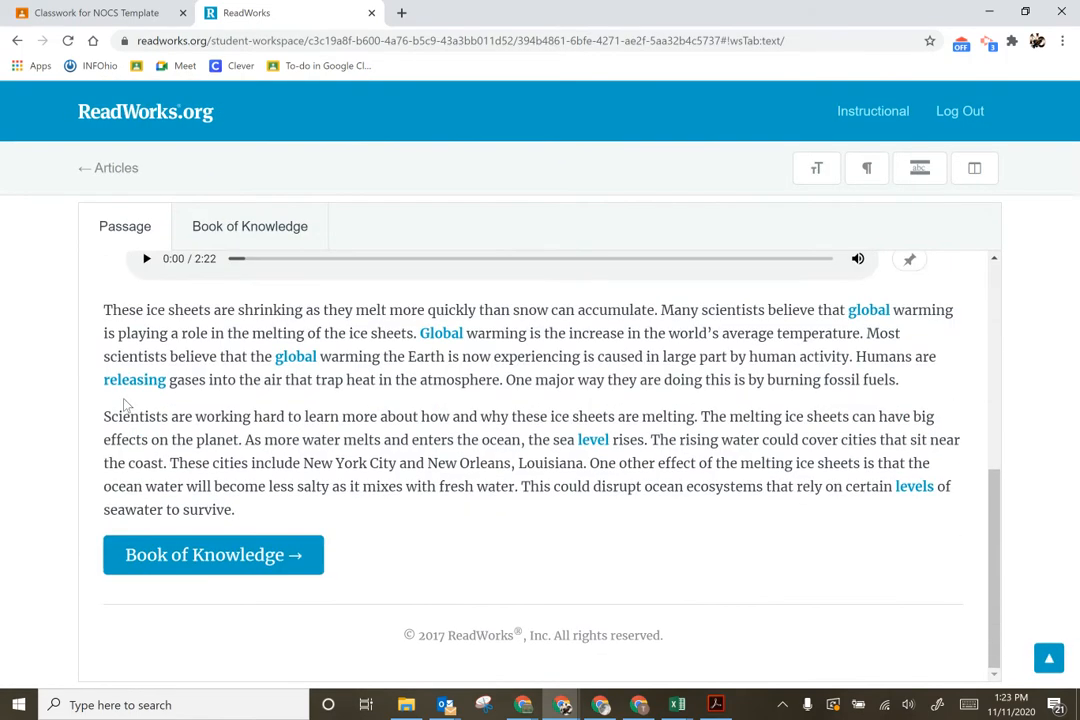
{"action": "scroll", "coordinate": [130, 390], "scroll_direction": "up", "scroll_amount": 6}
In the Melting Ice Sheets Book of Knowledge, enter "Type your answer in here." and submit the entry.
{"action": "left_click", "coordinate": [214, 242]}
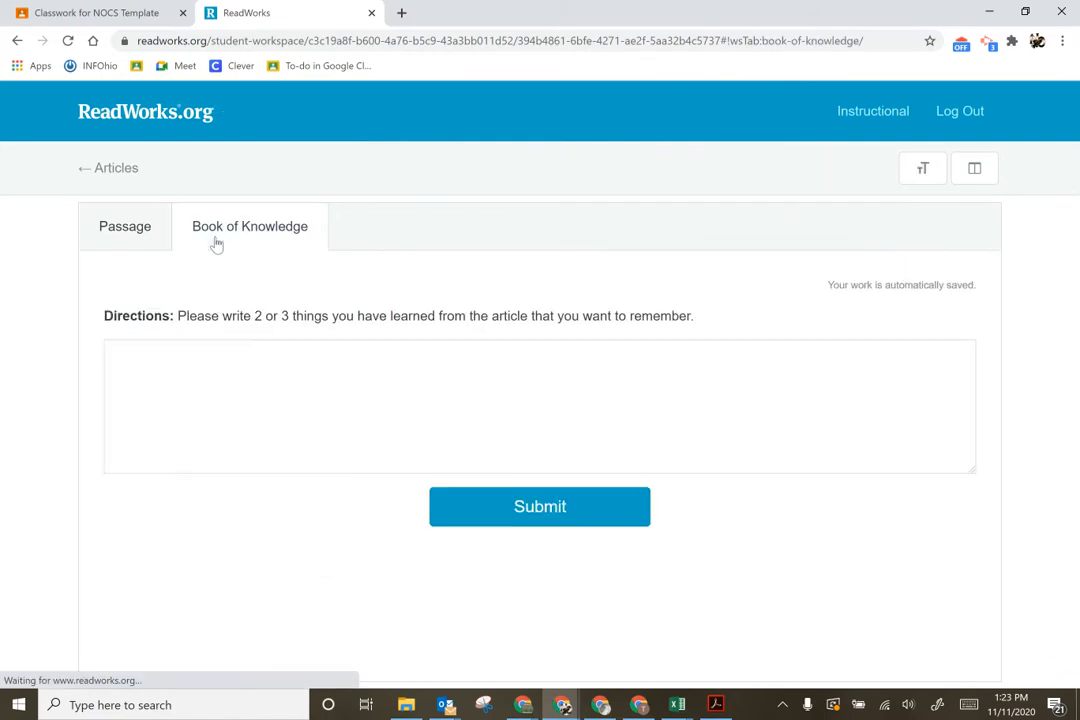
{"action": "left_click", "coordinate": [404, 387]}
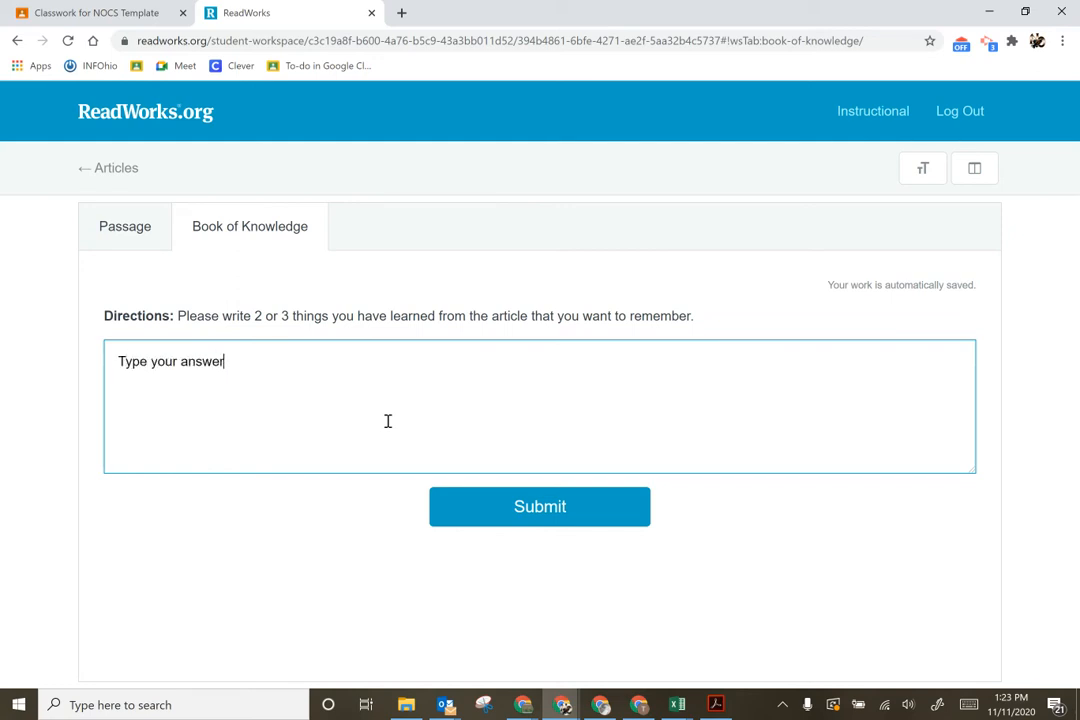
{"action": "type", "text": "Type your answer in here."}
{"action": "left_click", "coordinate": [533, 518]}
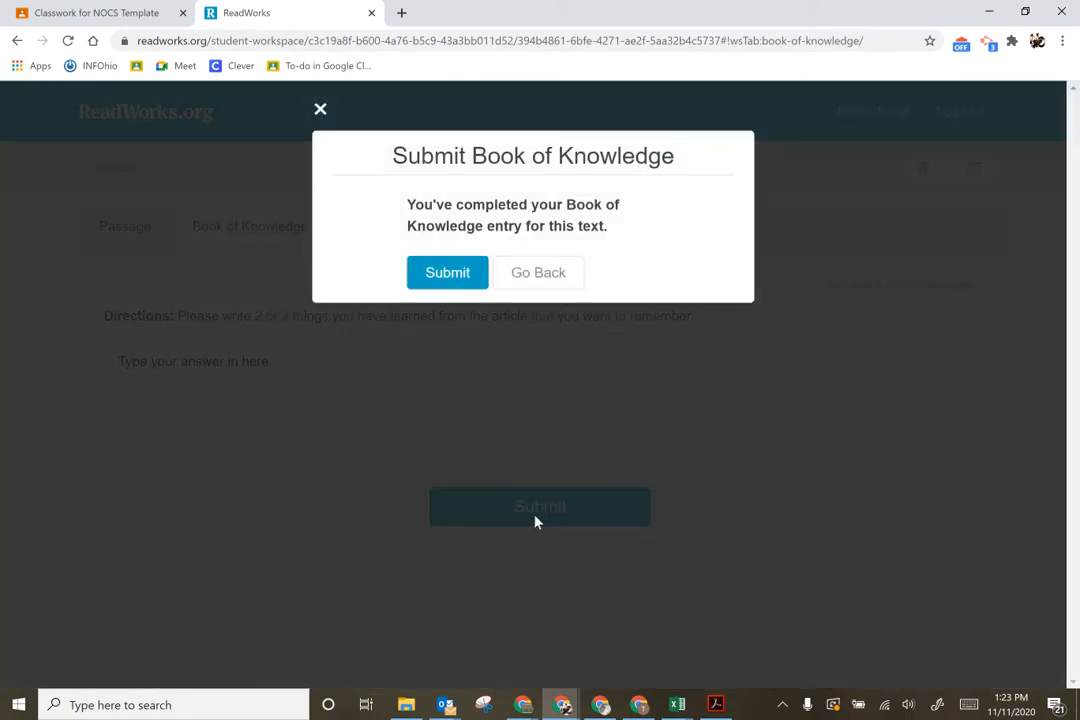
{"action": "left_click", "coordinate": [443, 280]}
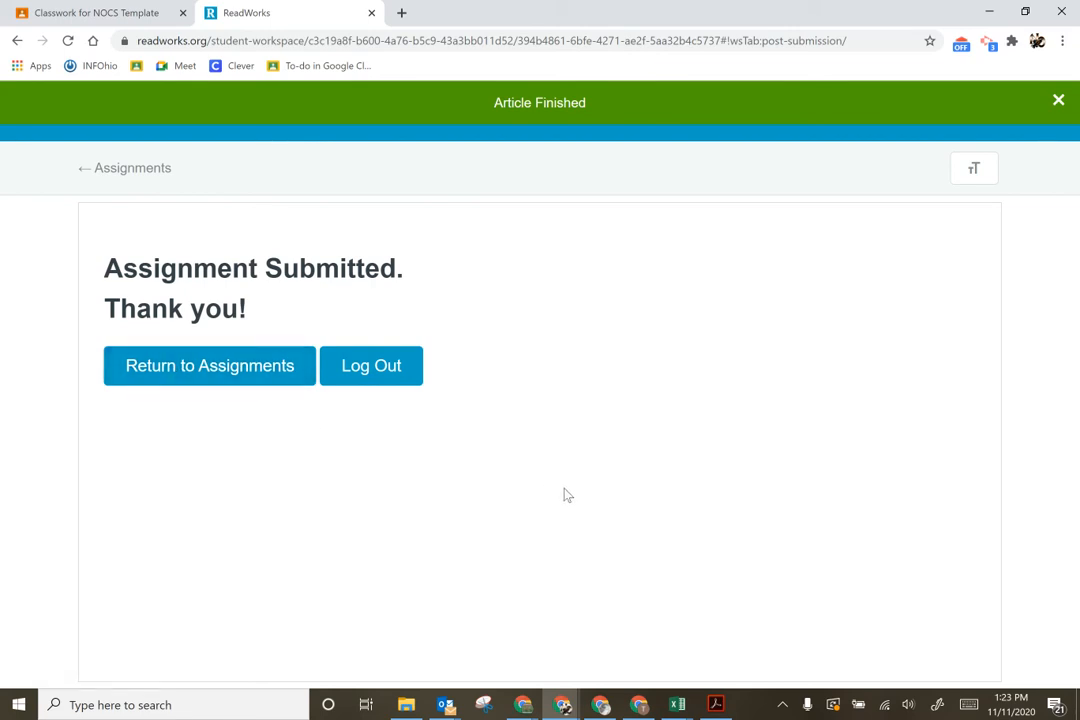
Continue the Climate Change set, view the Book of Knowledge for "Life in a Greenhouse? How Ghastly!", and return to the article list.
{"action": "left_click", "coordinate": [289, 370]}
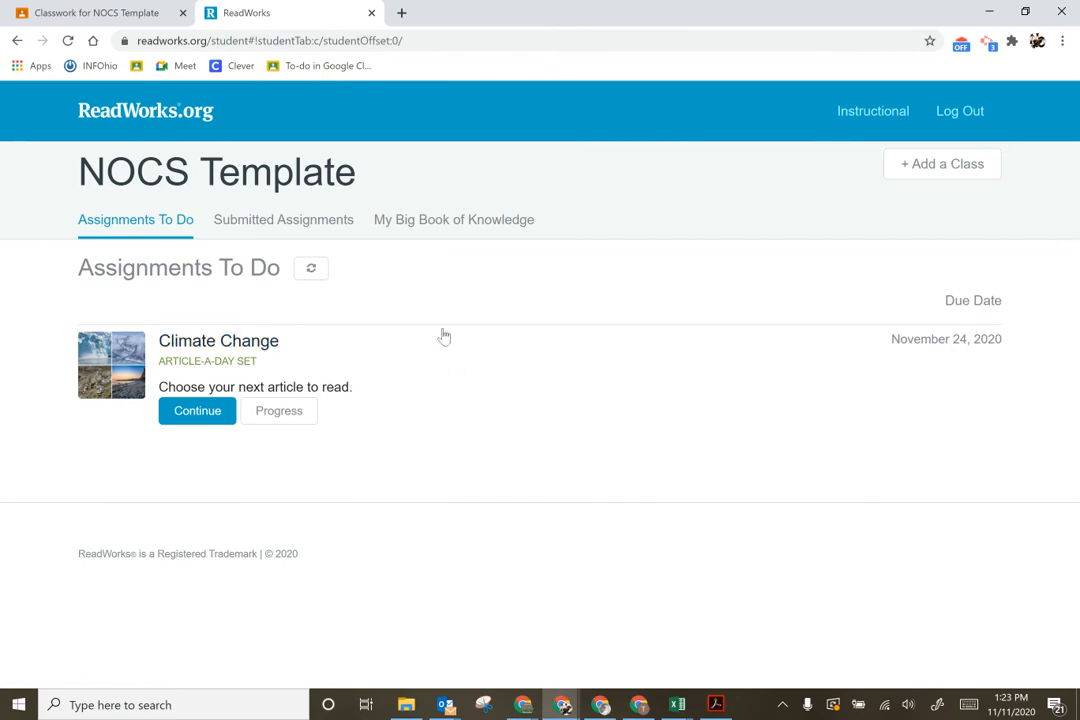
{"action": "left_click", "coordinate": [199, 413]}
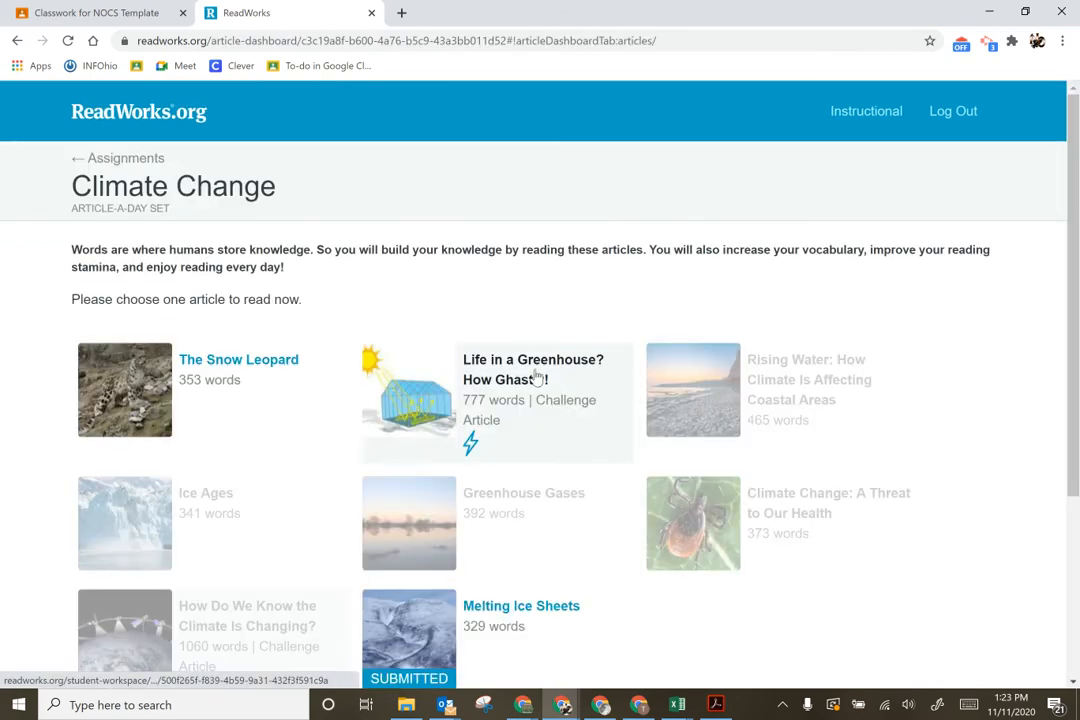
{"action": "left_click", "coordinate": [542, 380]}
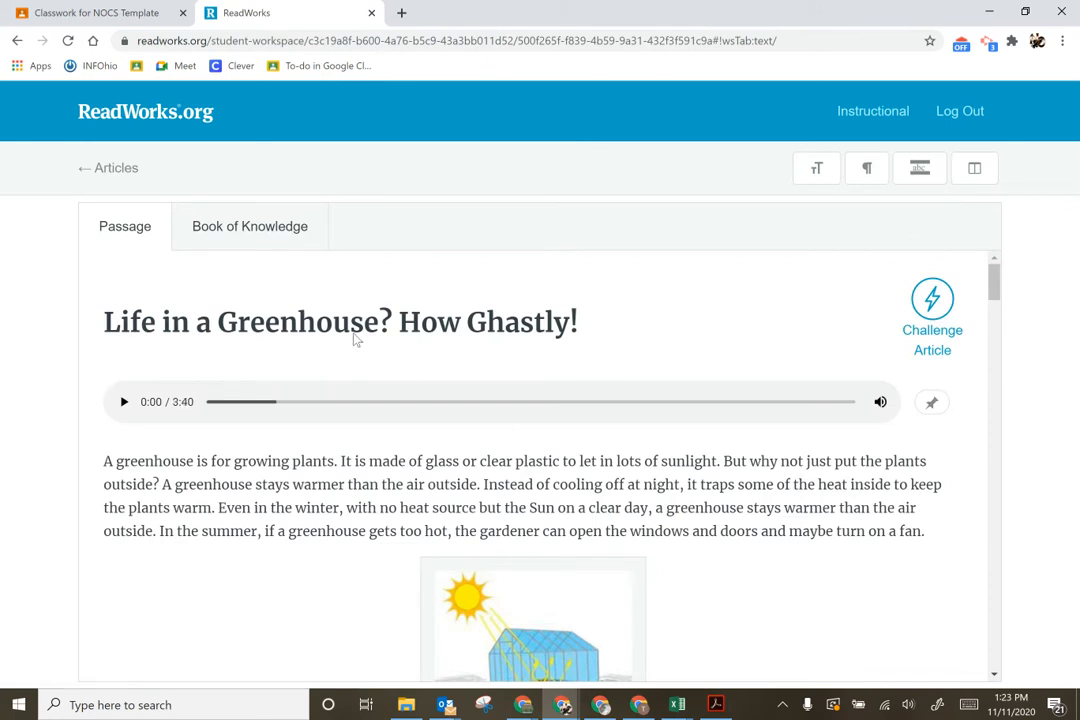
{"action": "left_click", "coordinate": [255, 227]}
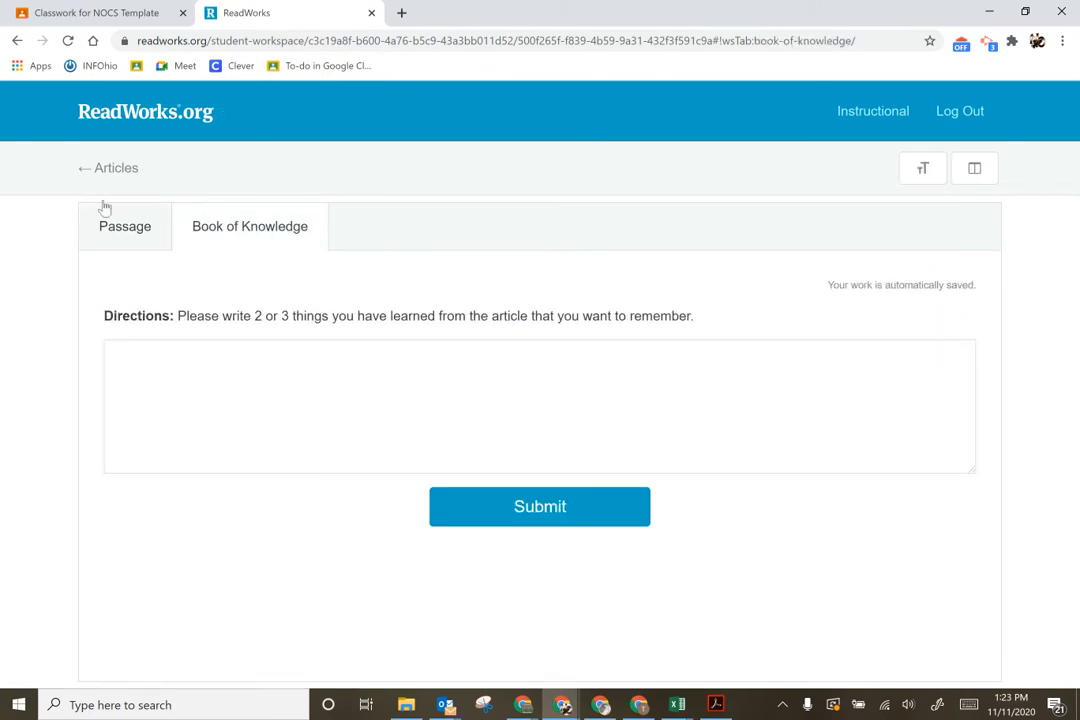
{"action": "left_click", "coordinate": [110, 168]}
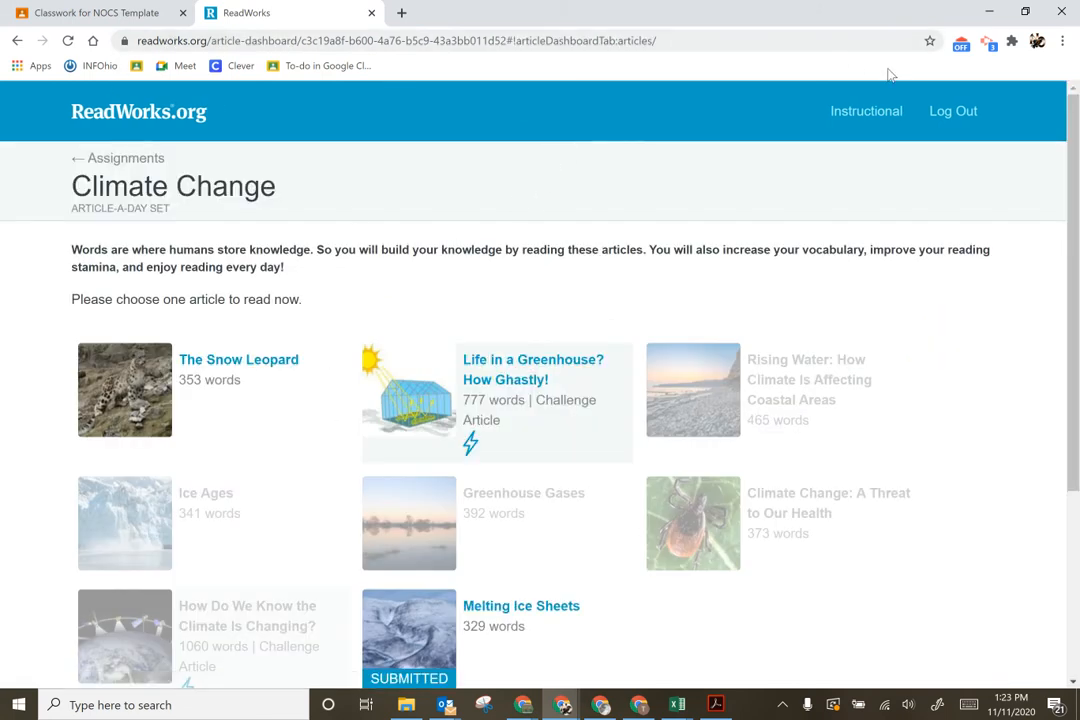
Review the student's Submitted Assignments and My Big Book of Knowledge for NOCS Template, then return to Assignments To Do.
{"action": "left_click", "coordinate": [874, 112]}
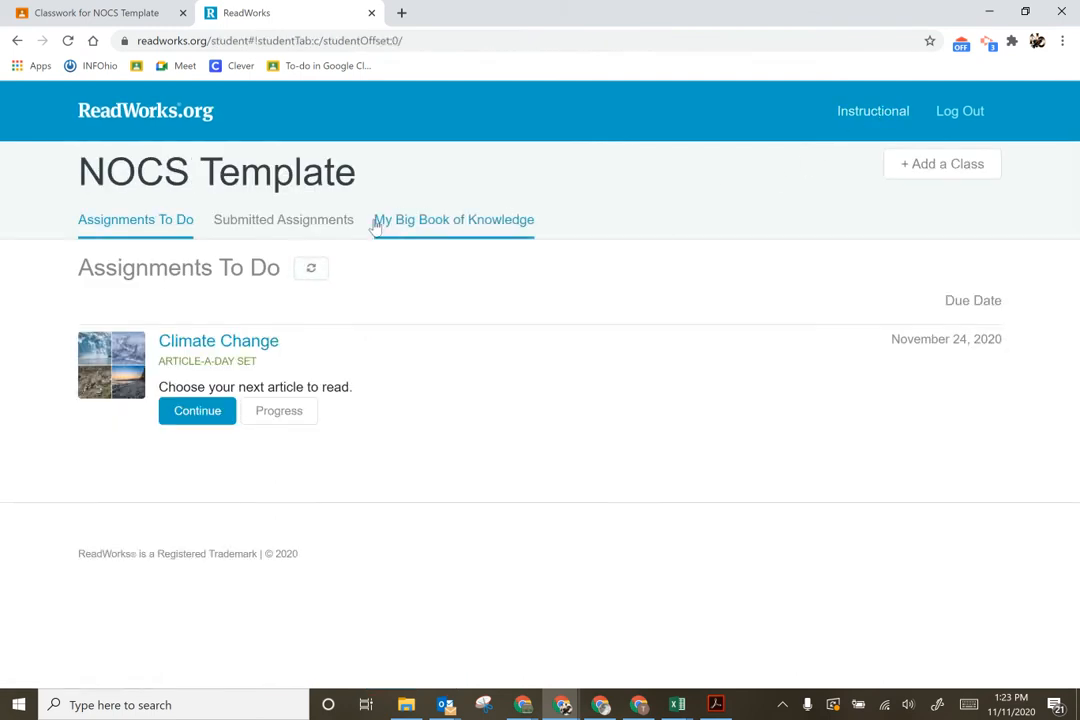
{"action": "left_click", "coordinate": [296, 224]}
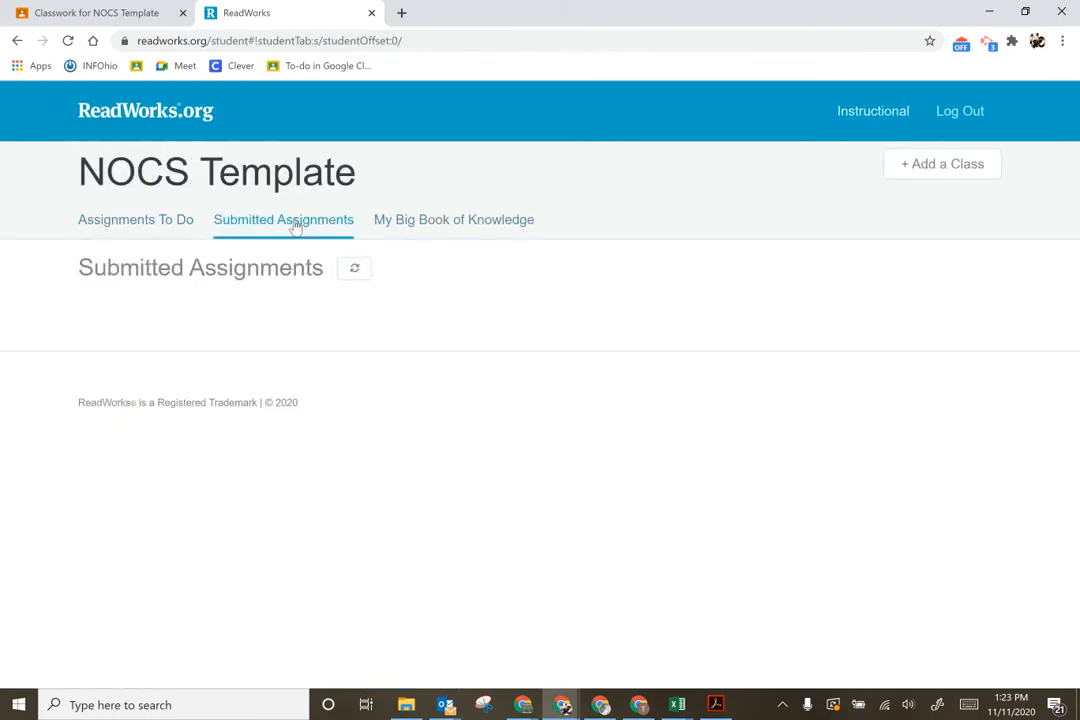
{"action": "left_click", "coordinate": [357, 275]}
{"action": "left_click", "coordinate": [453, 222]}
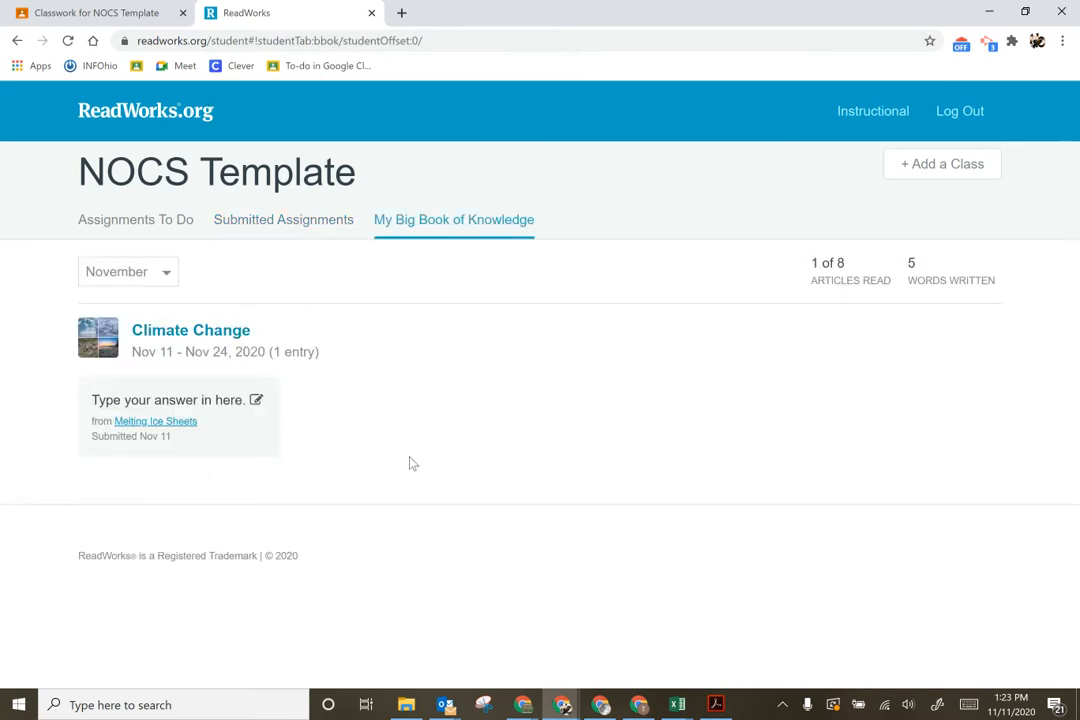
{"action": "left_click", "coordinate": [128, 229]}
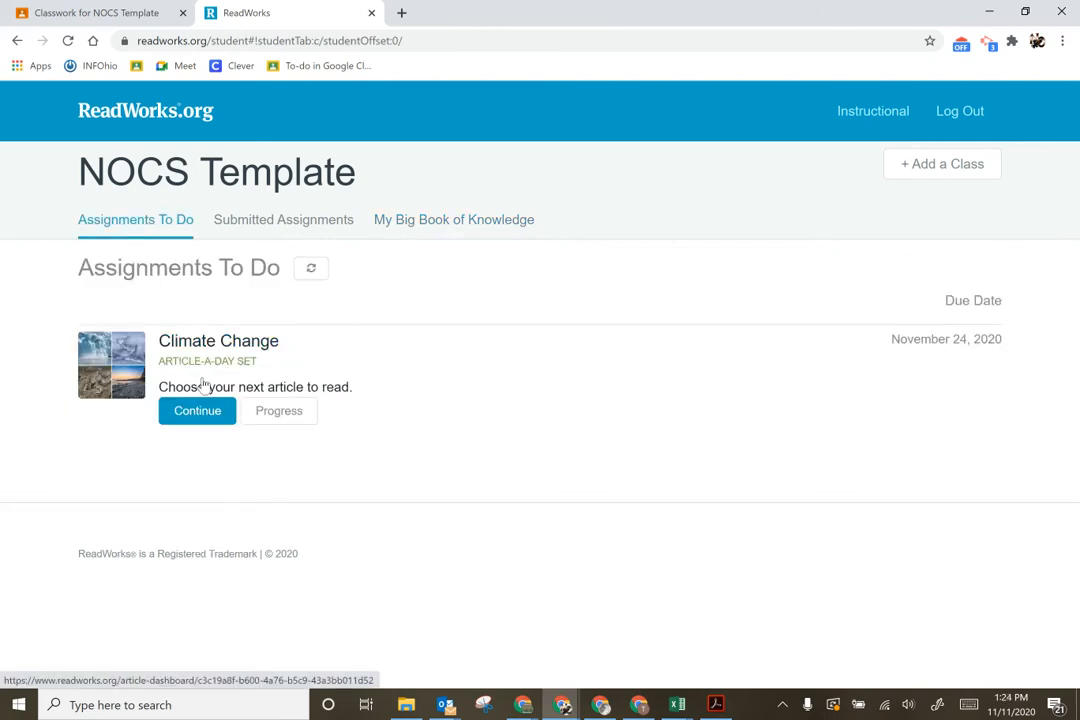
{"action": "left_click", "coordinate": [272, 225]}
{"action": "left_click", "coordinate": [148, 219]}
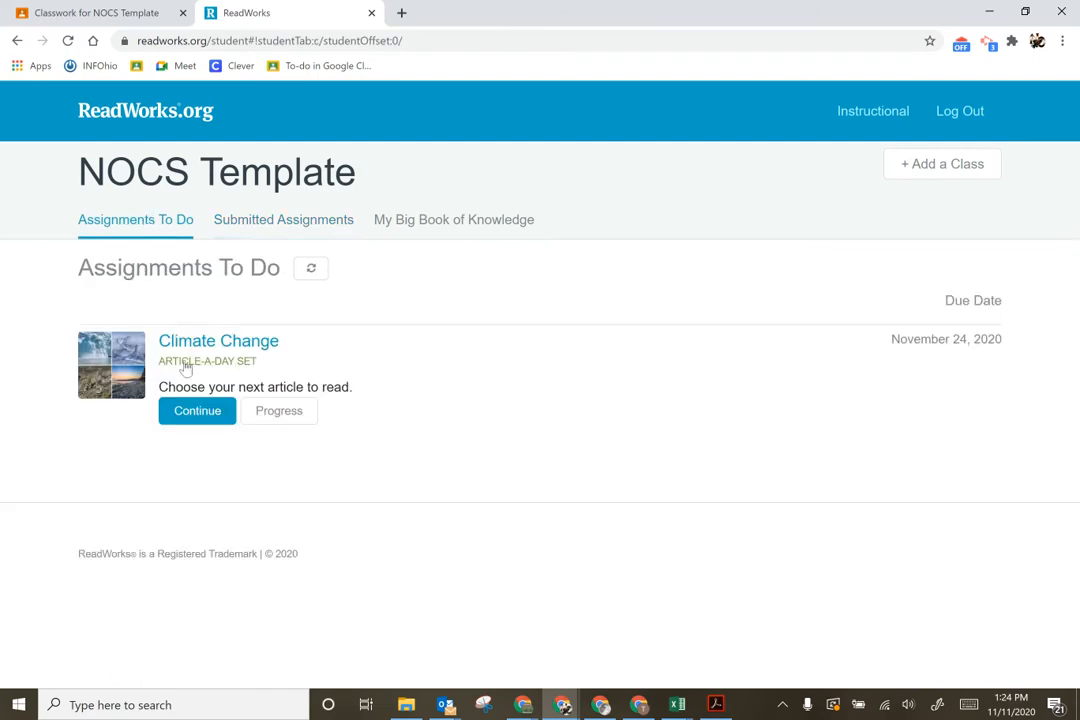
Continue to "Life in a Greenhouse? How Ghastly!", enter "My answer goes here." in its Book of Knowledge and submit it.
{"action": "left_click", "coordinate": [200, 412]}
{"action": "left_click", "coordinate": [466, 410]}
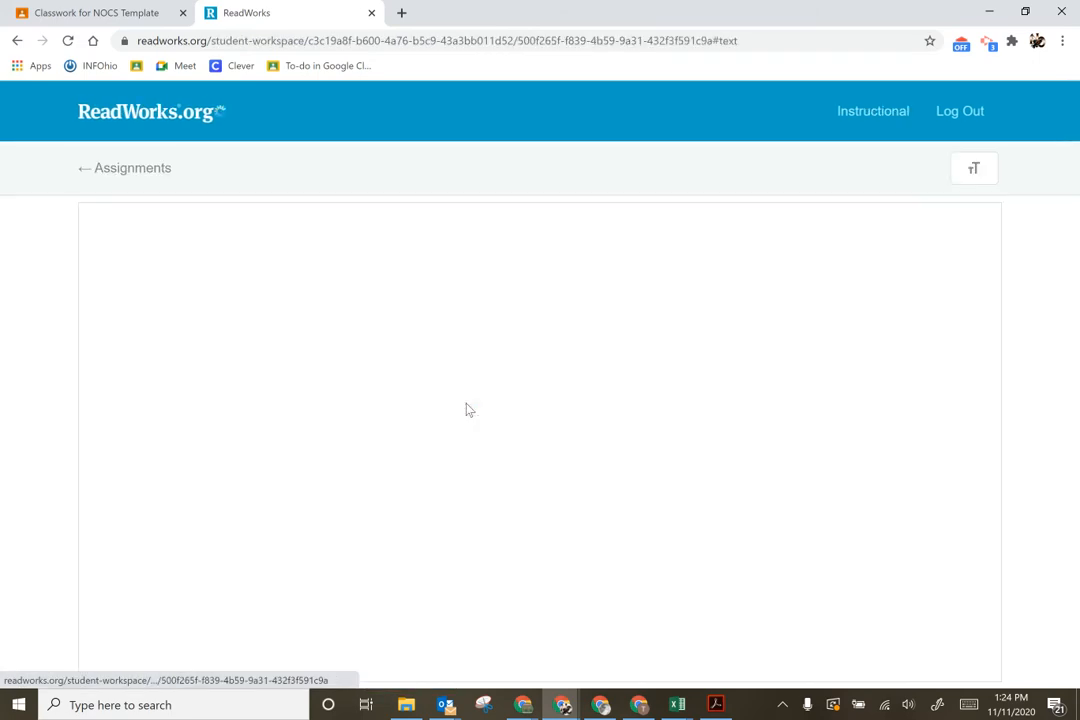
{"action": "left_click", "coordinate": [284, 232]}
{"action": "left_click", "coordinate": [370, 372]}
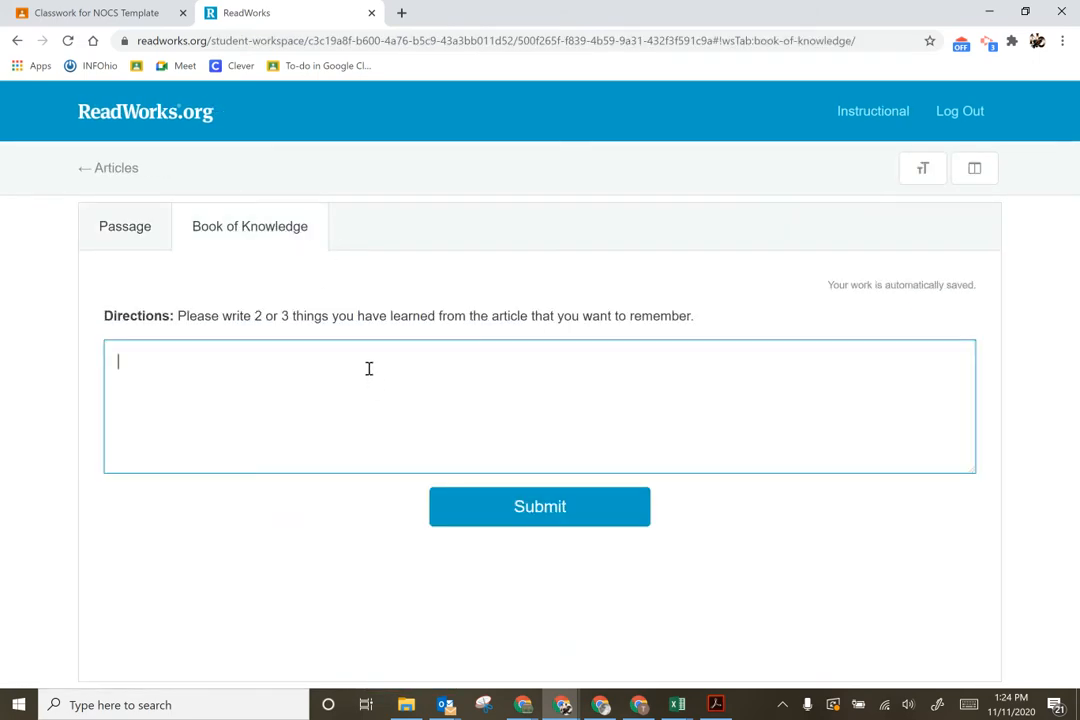
{"action": "type", "text": "My answer goes here."}
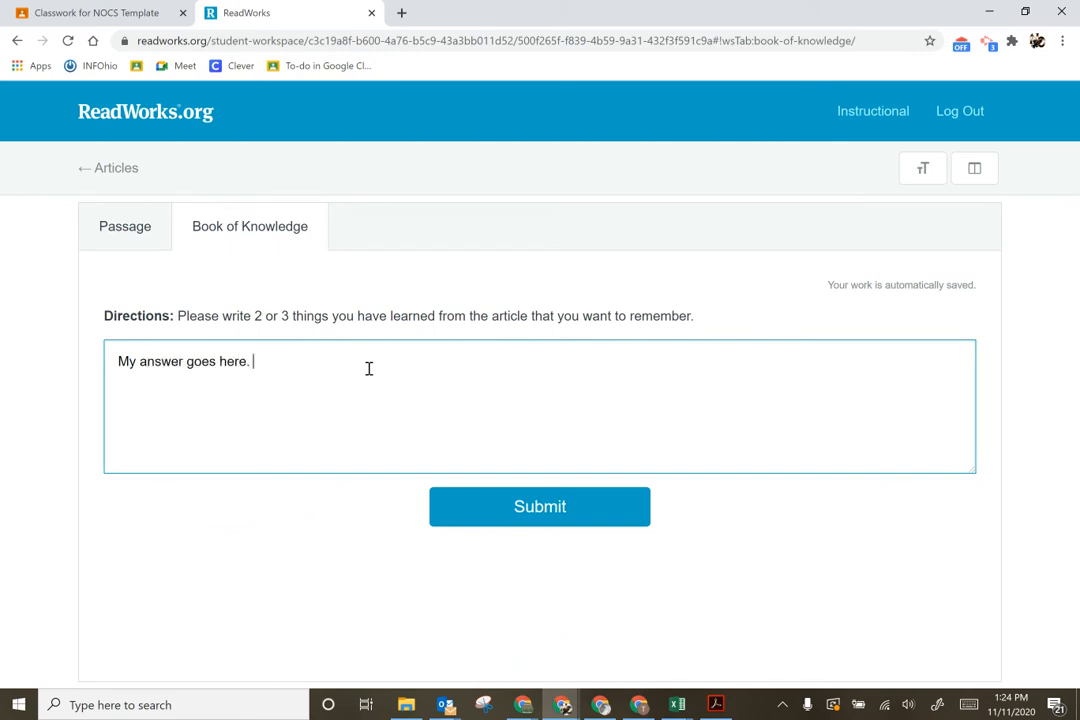
{"action": "left_click", "coordinate": [518, 514]}
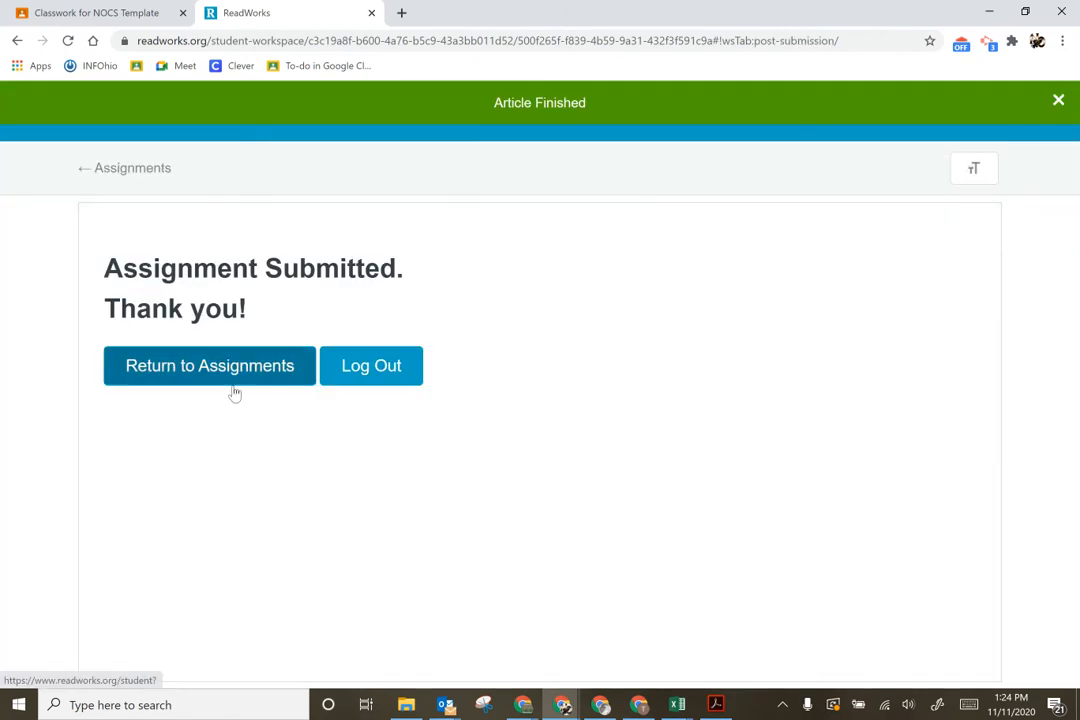
Return to the student's assignments, refresh the to-do list and check Submitted Assignments again.
{"action": "left_click", "coordinate": [234, 383]}
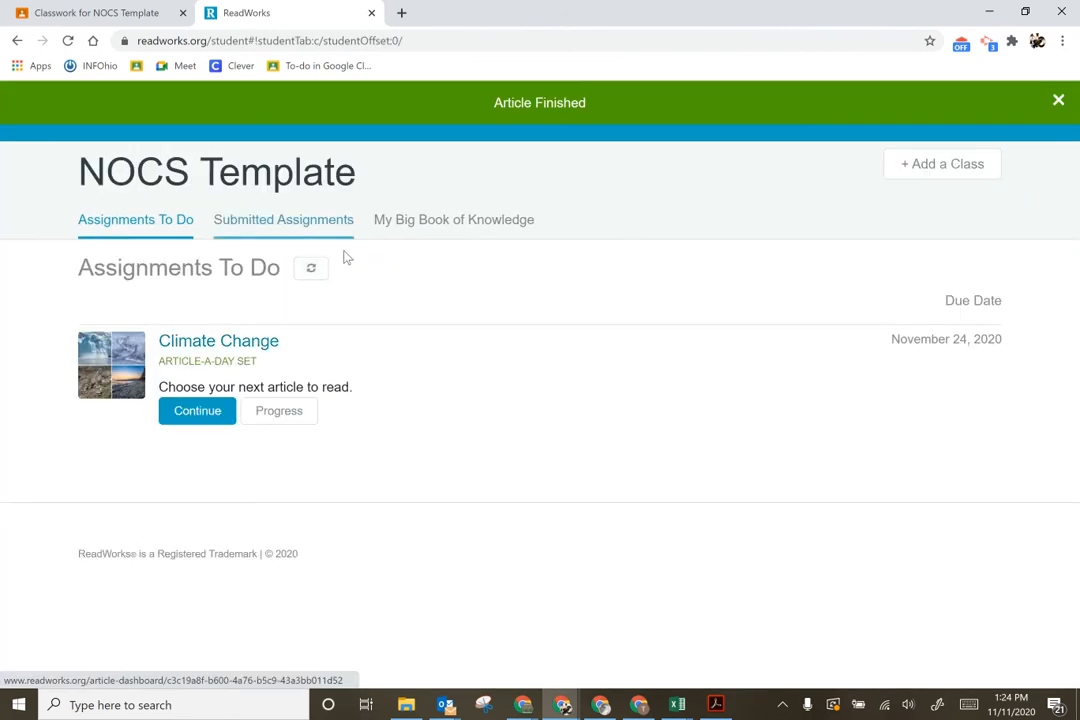
{"action": "left_click", "coordinate": [311, 268]}
{"action": "left_click", "coordinate": [288, 224]}
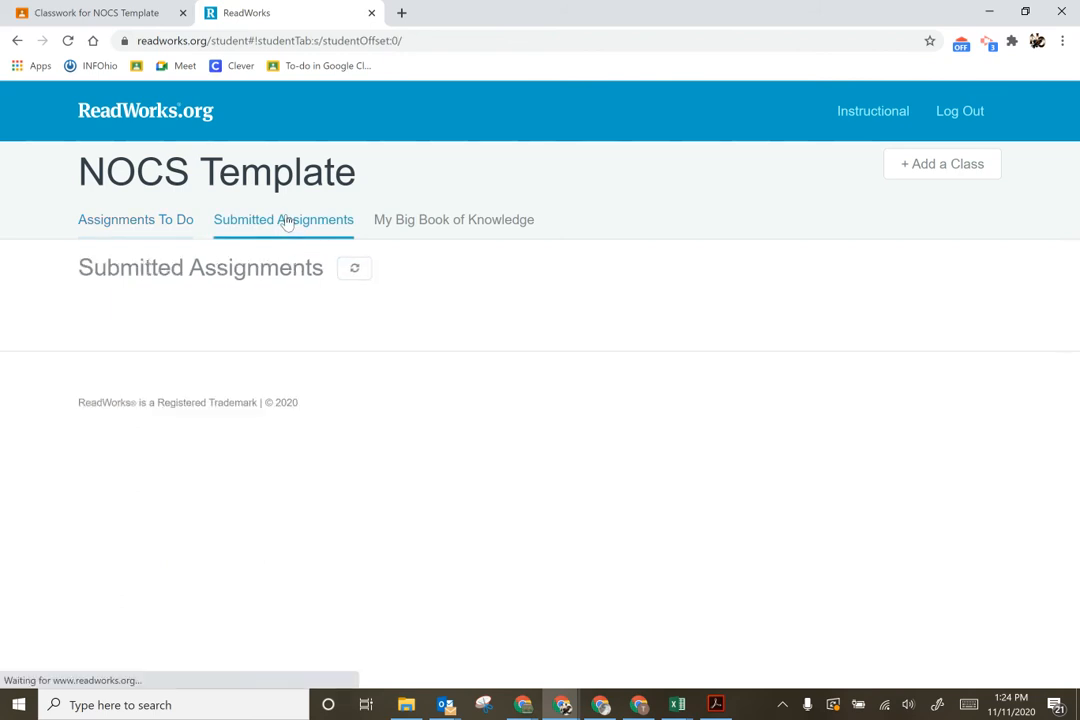
Log the student out of ReadWorks and switch to the teacher's Chrome window, closing the leftover ReadWorks student-view tabs.
{"action": "left_click", "coordinate": [973, 117]}
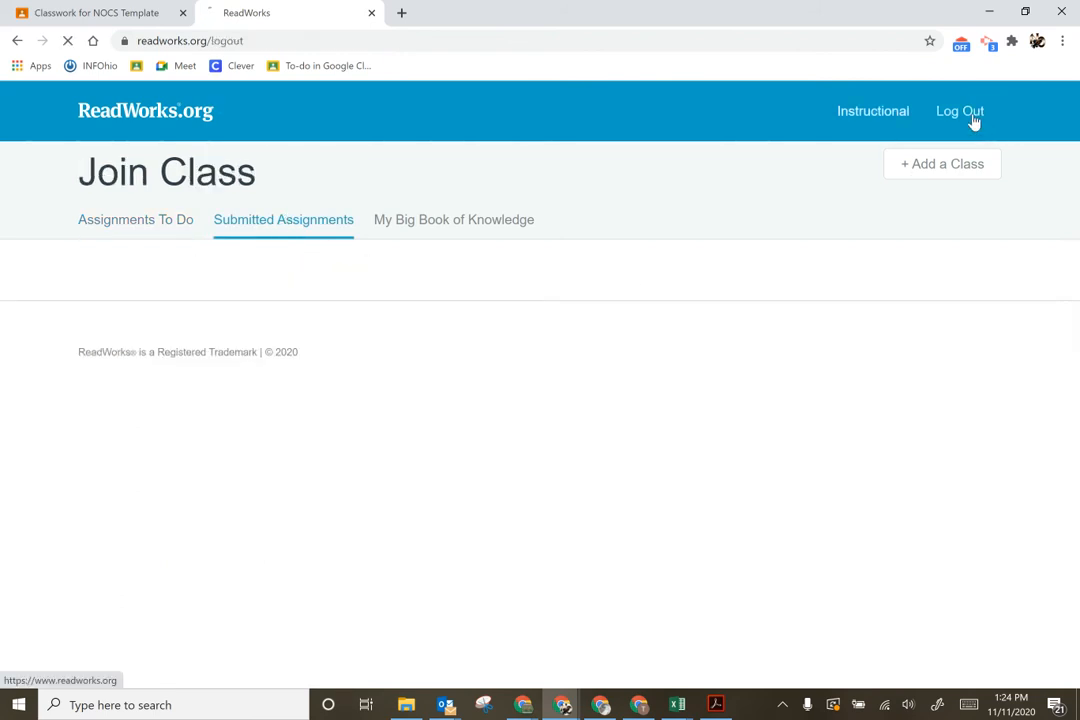
{"action": "left_click", "coordinate": [371, 13]}
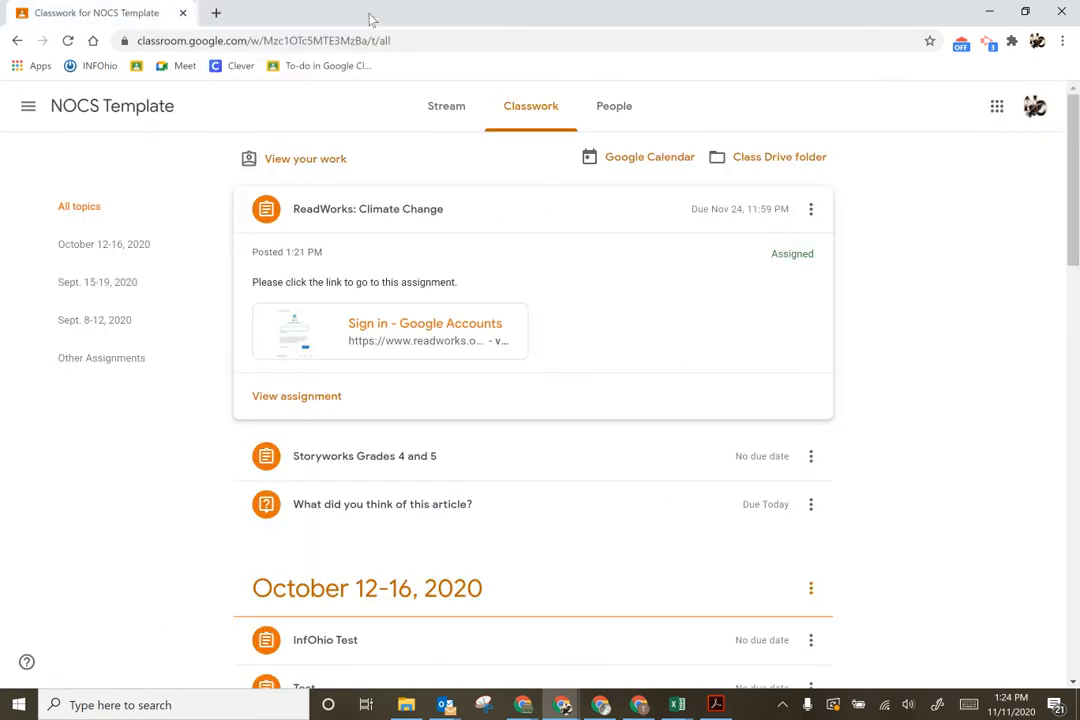
{"action": "mouse_move", "coordinate": [523, 705]}
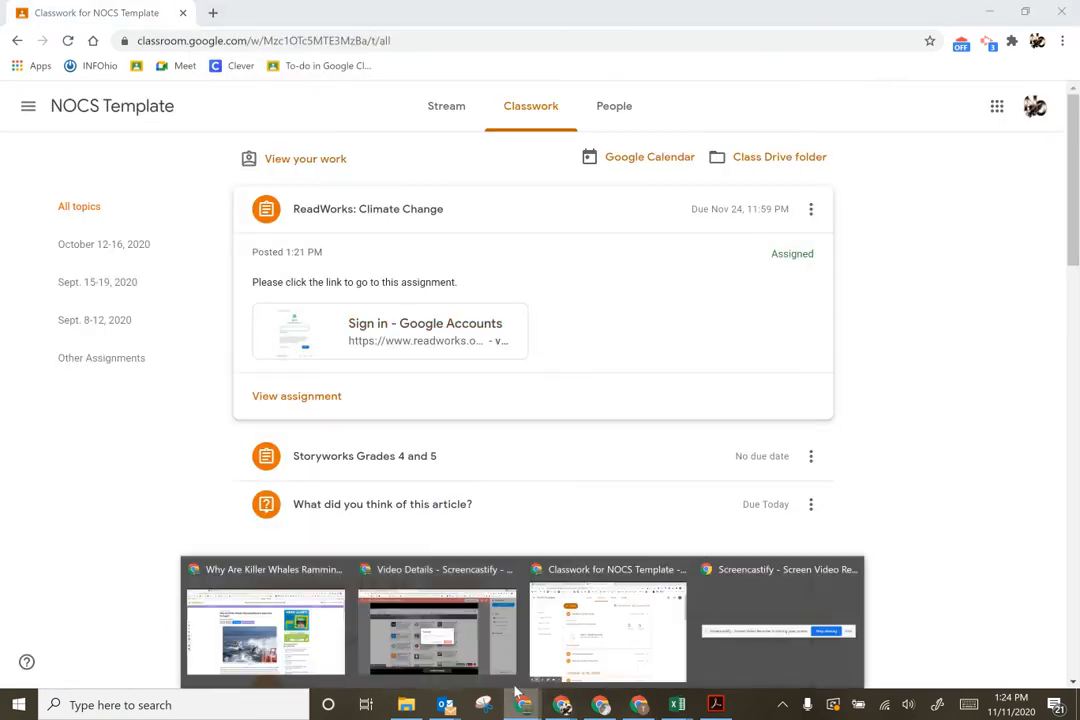
{"action": "left_click", "coordinate": [407, 673]}
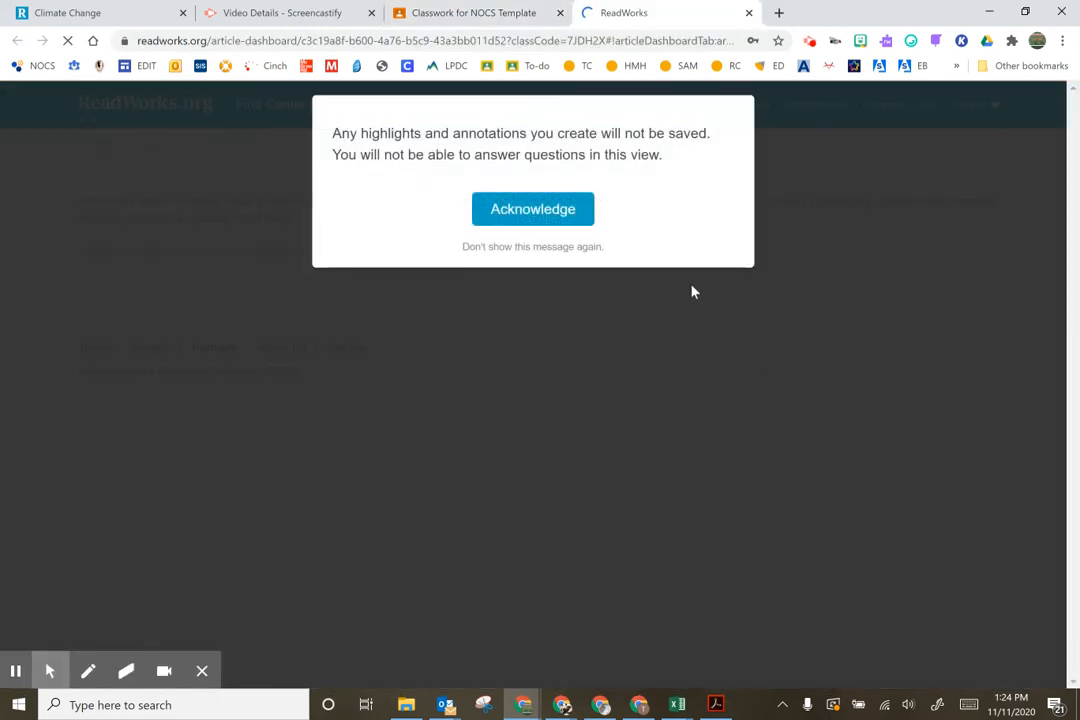
{"action": "left_click", "coordinate": [749, 13]}
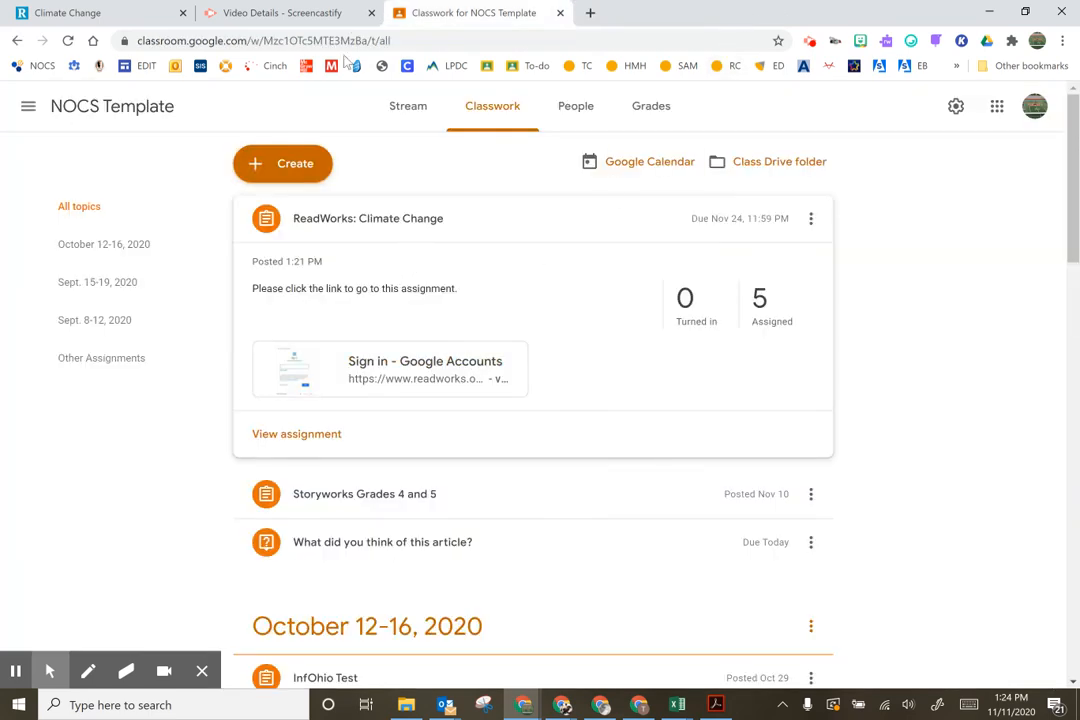
In the teacher's ReadWorks tab, open the NOCS Template class roster, view the Instructional Technology student's settings and save them.
{"action": "left_click", "coordinate": [172, 16]}
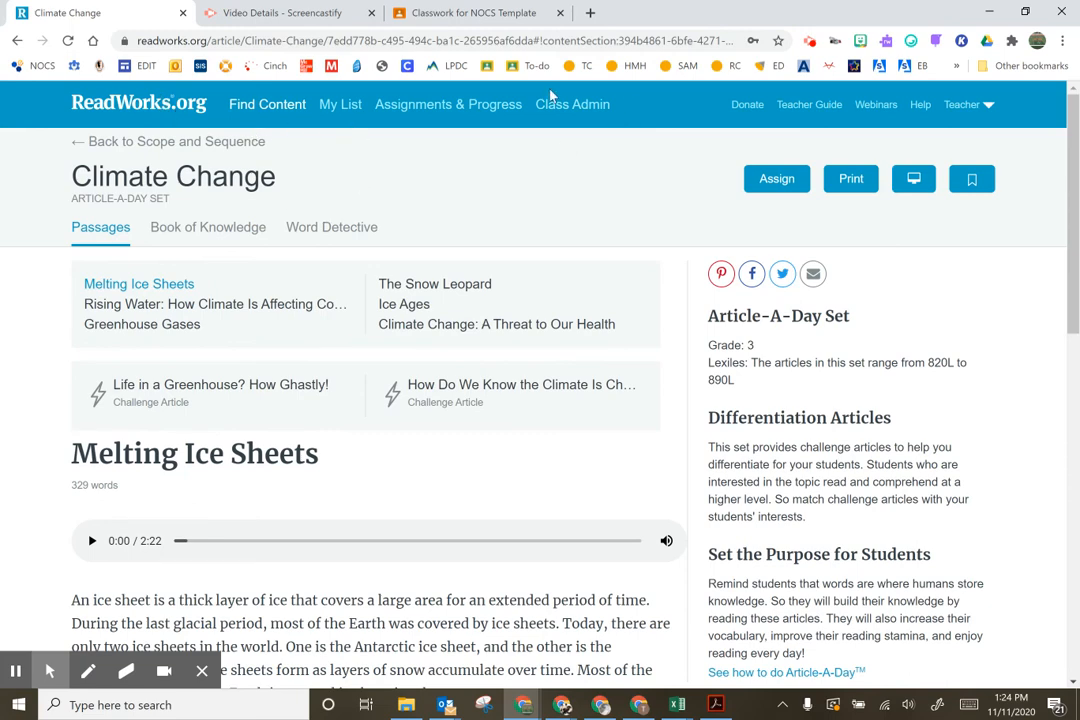
{"action": "left_click", "coordinate": [164, 115]}
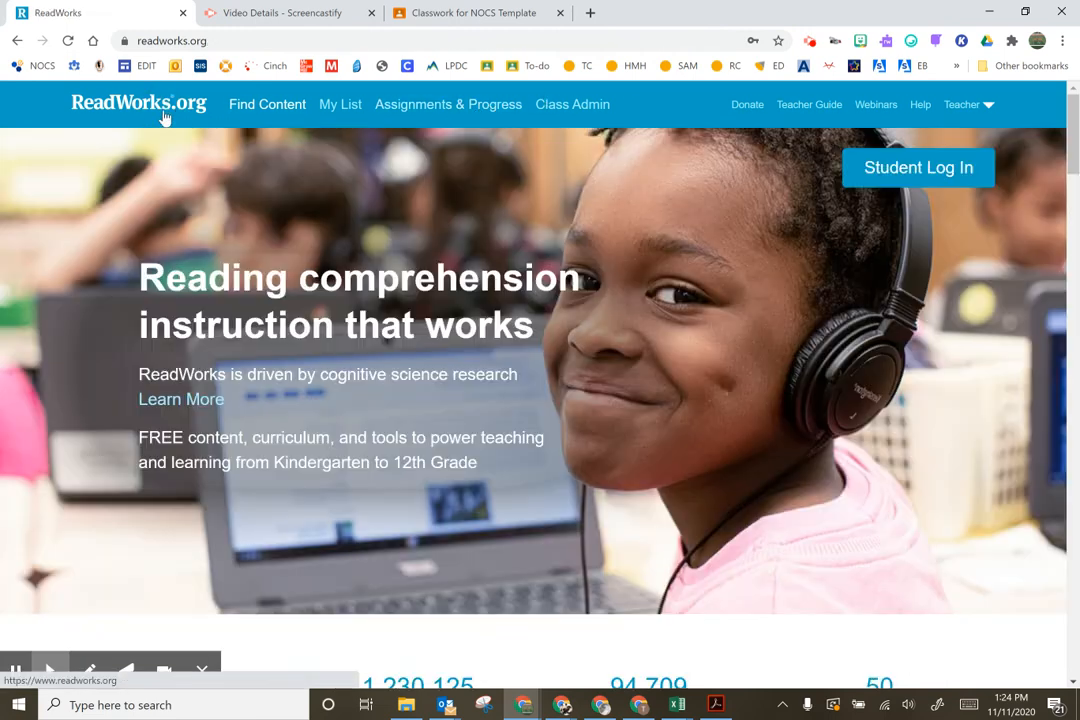
{"action": "left_click", "coordinate": [552, 114]}
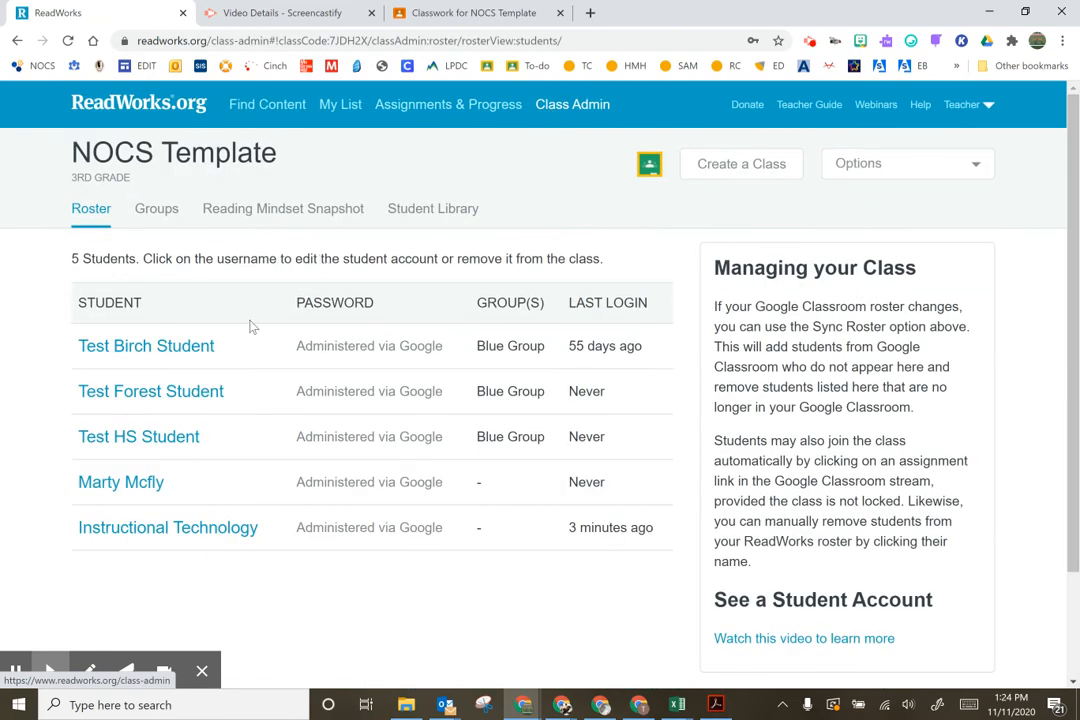
{"action": "left_click", "coordinate": [133, 529]}
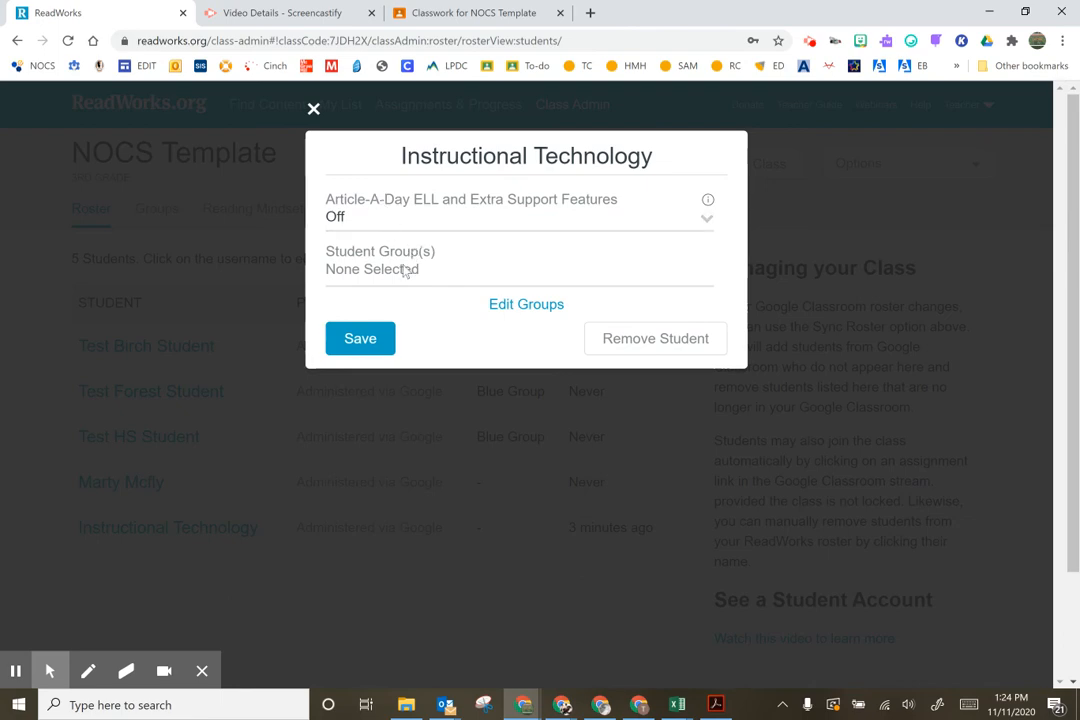
{"action": "left_click", "coordinate": [362, 340]}
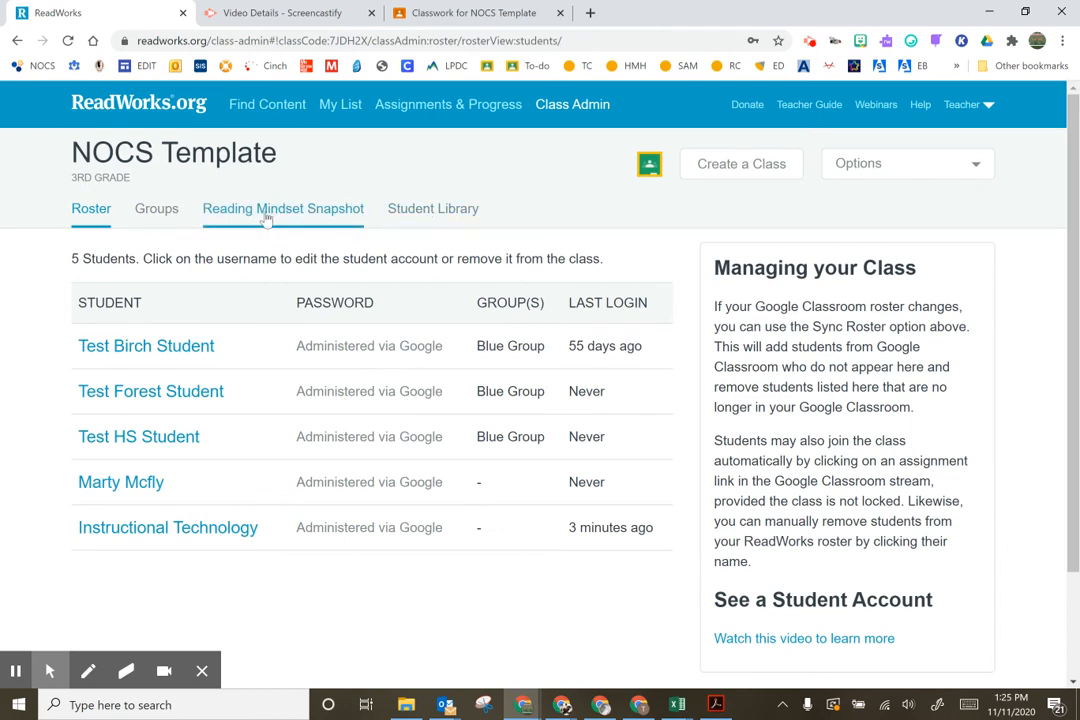
Open Assignments & Progress, check the options available for the Climate Change set, and open the set's student results.
{"action": "left_click", "coordinate": [485, 106]}
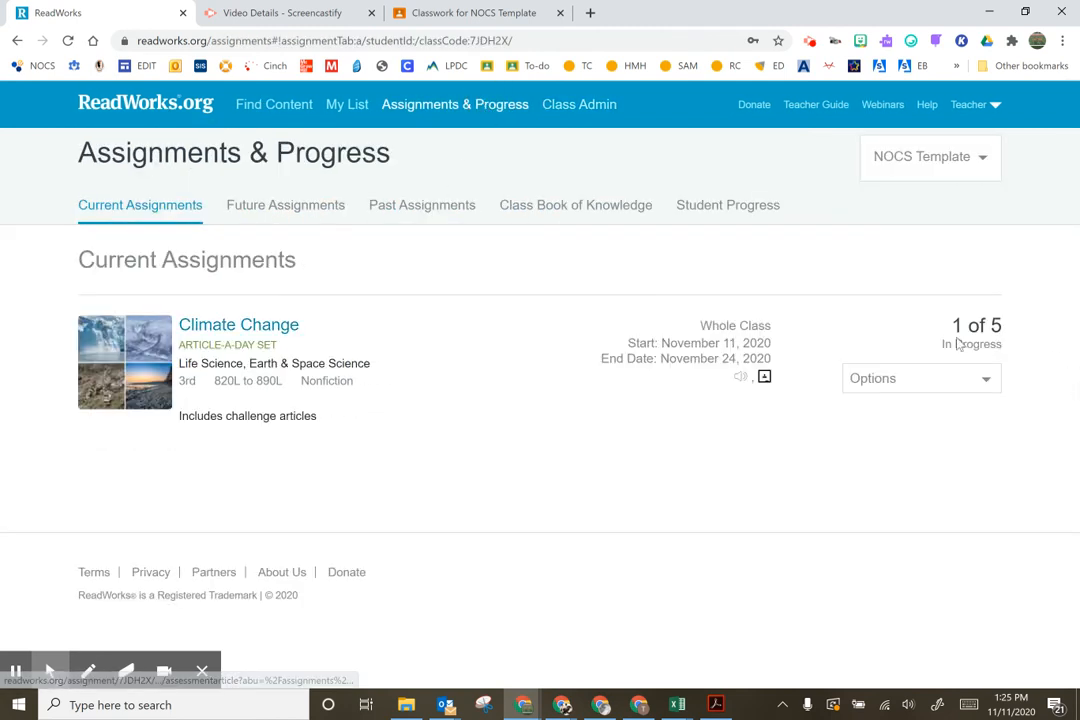
{"action": "left_click", "coordinate": [987, 383]}
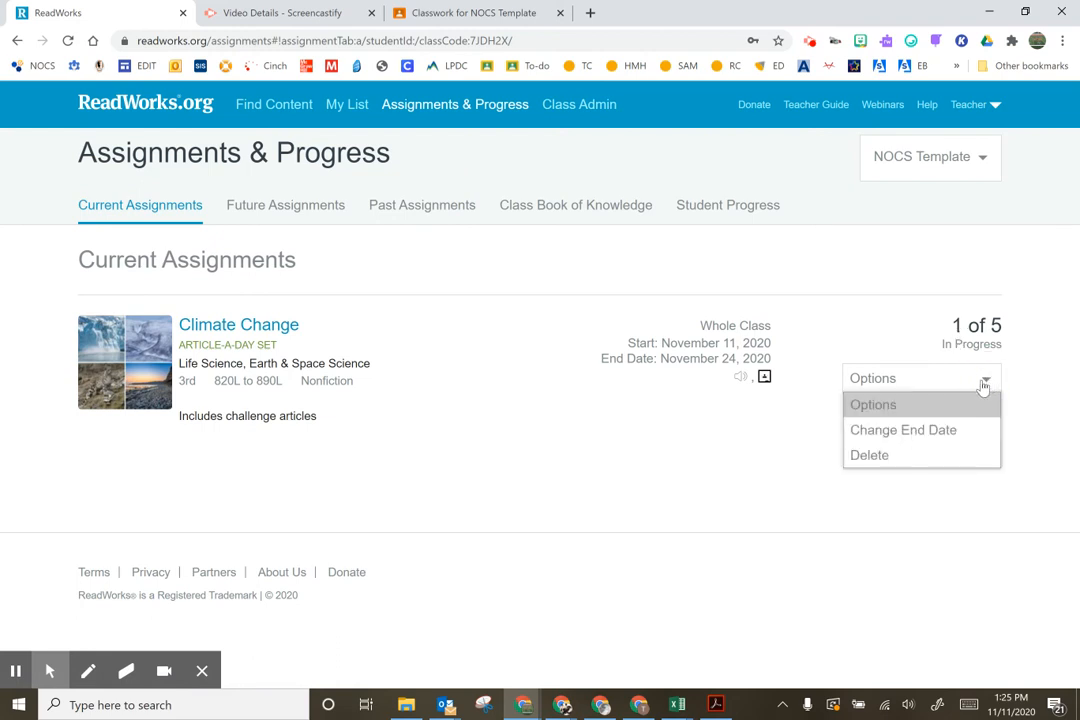
{"action": "left_click", "coordinate": [756, 512]}
{"action": "left_click", "coordinate": [287, 327]}
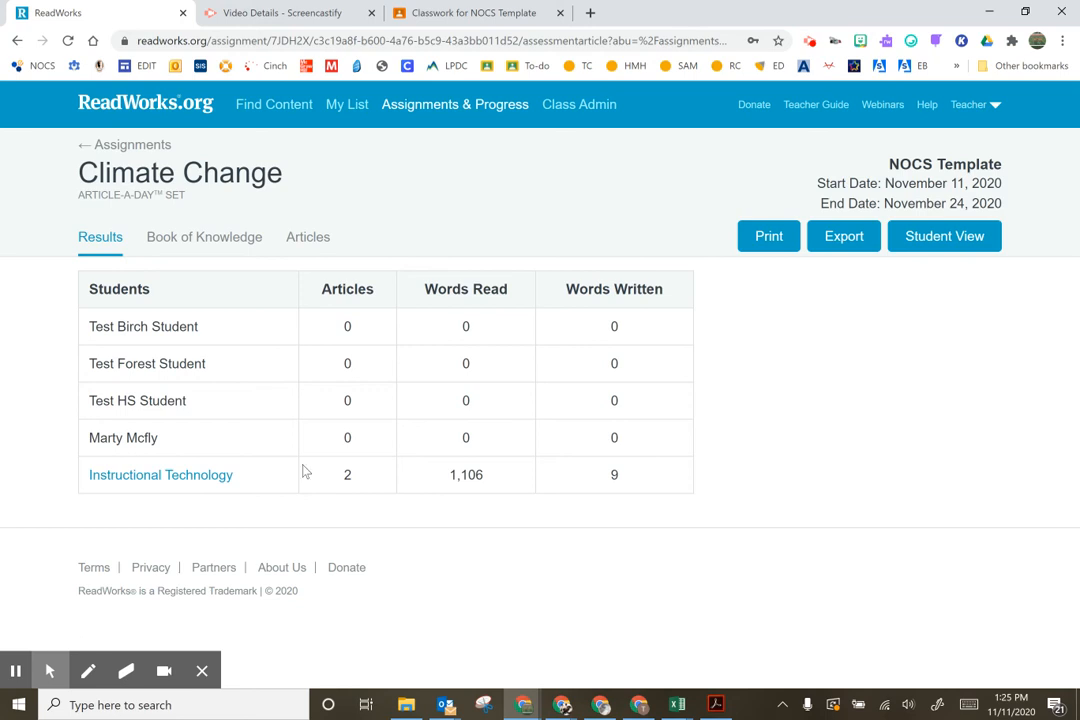
View the Climate Change set's Book of Knowledge and examine the student entry submitted for Melting Ice Sheets.
{"action": "left_click", "coordinate": [178, 241]}
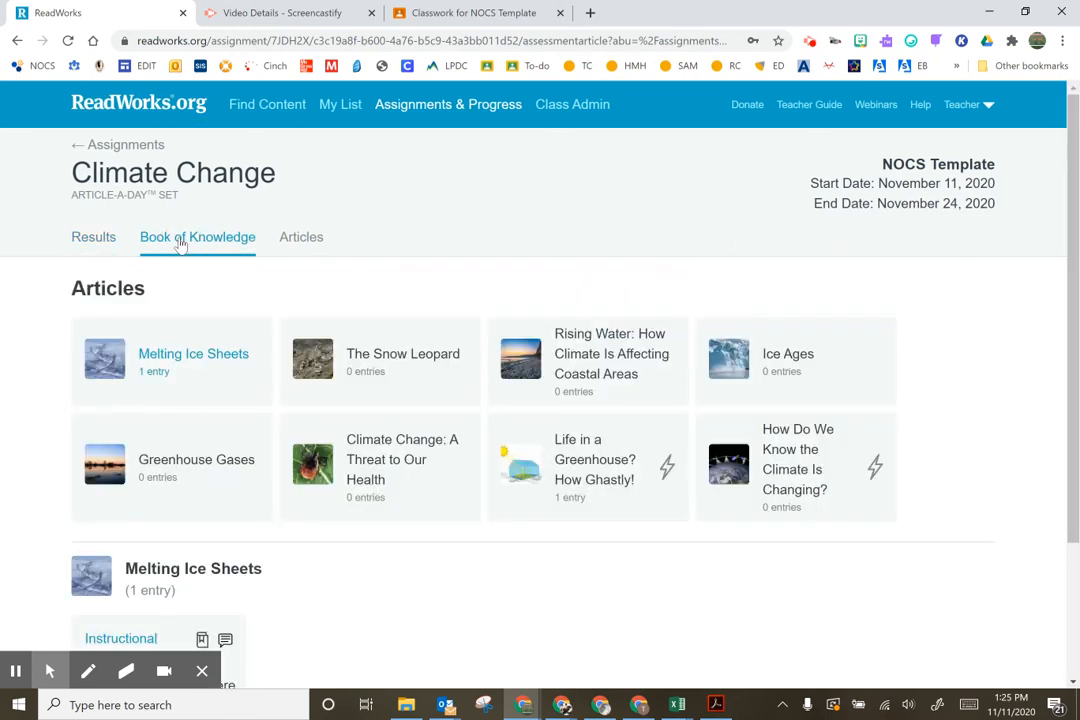
{"action": "scroll", "coordinate": [181, 243], "scroll_direction": "down", "scroll_amount": 2}
{"action": "scroll", "coordinate": [205, 306], "scroll_direction": "up", "scroll_amount": 1}
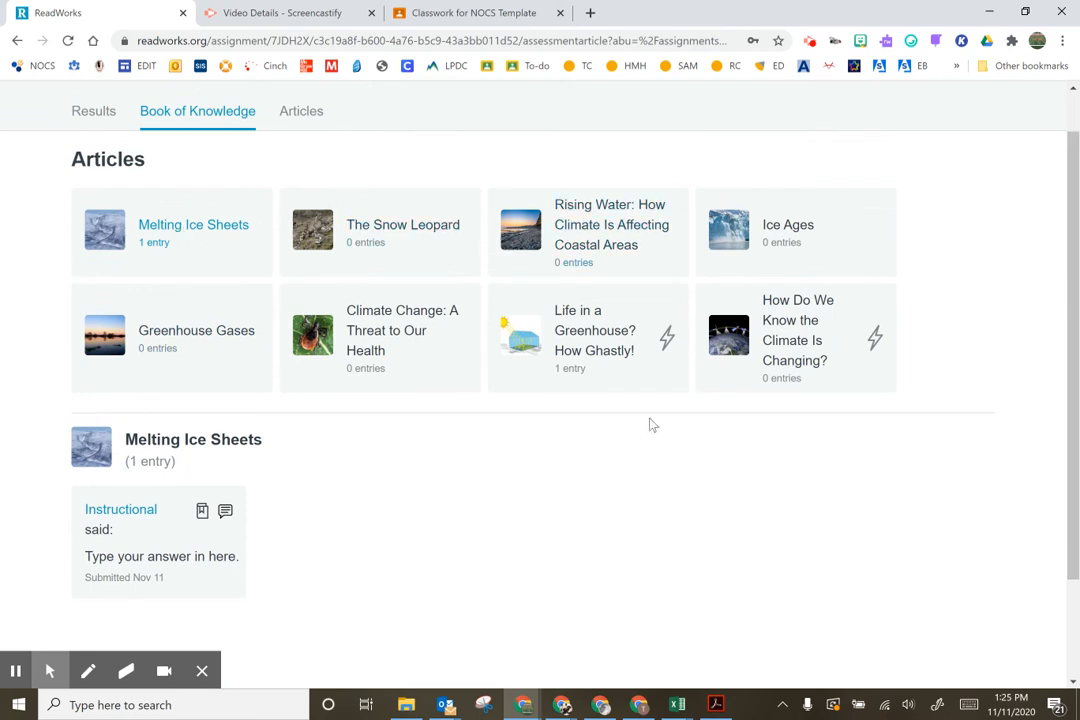
{"action": "left_click", "coordinate": [167, 230]}
{"action": "scroll", "coordinate": [167, 360], "scroll_direction": "down", "scroll_amount": 2}
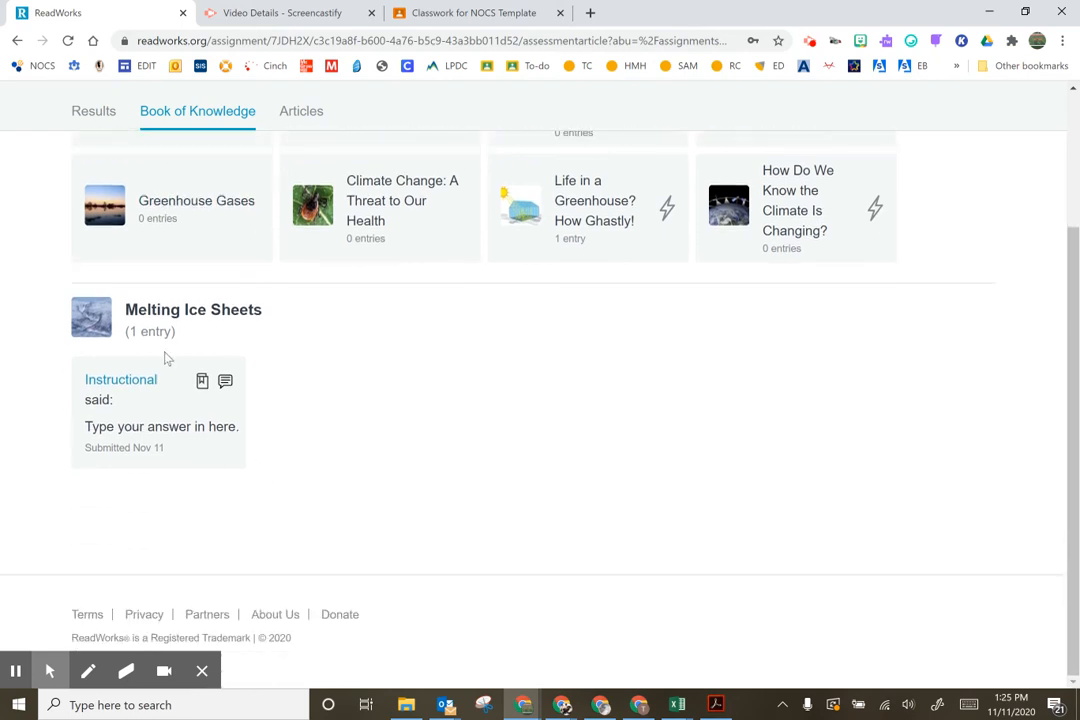
Add the Melting Ice Sheets entry to the Class Book of Knowledge and remove it again, and open and dismiss a blank note on it.
{"action": "left_click", "coordinate": [206, 386]}
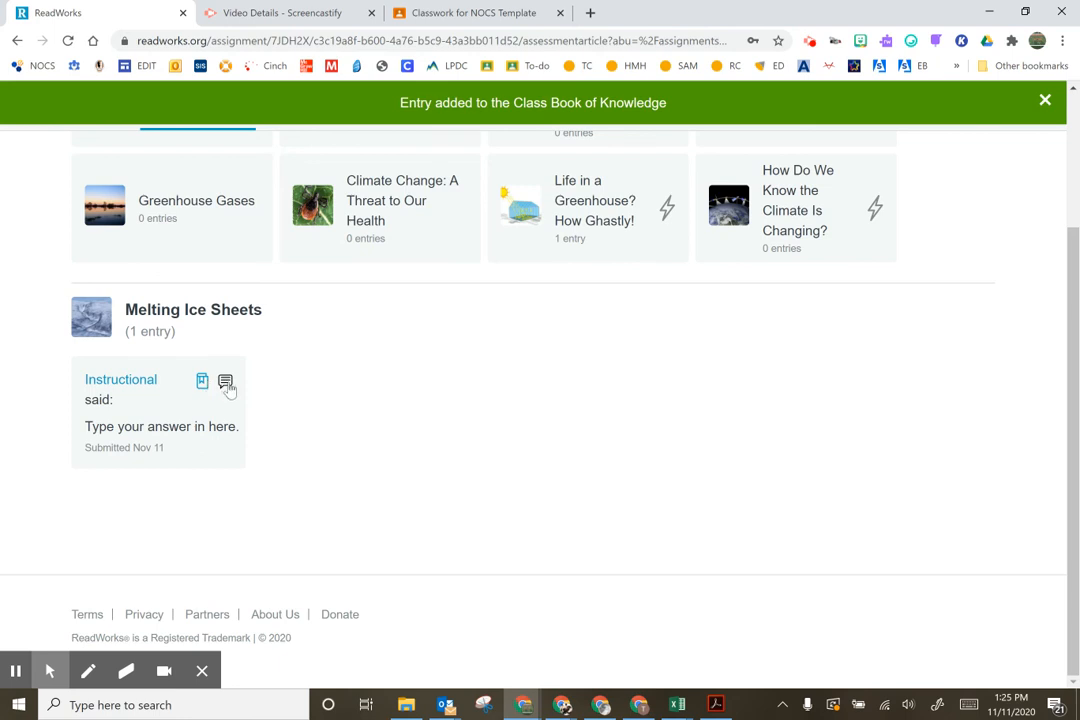
{"action": "left_click", "coordinate": [203, 382]}
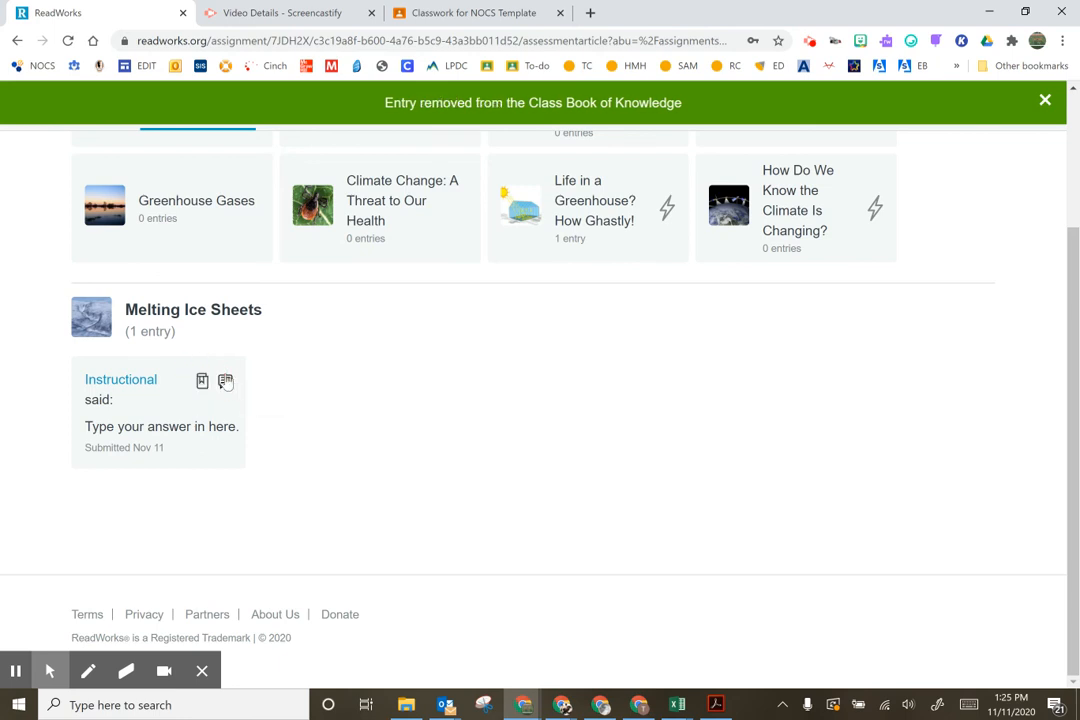
{"action": "left_click", "coordinate": [226, 382]}
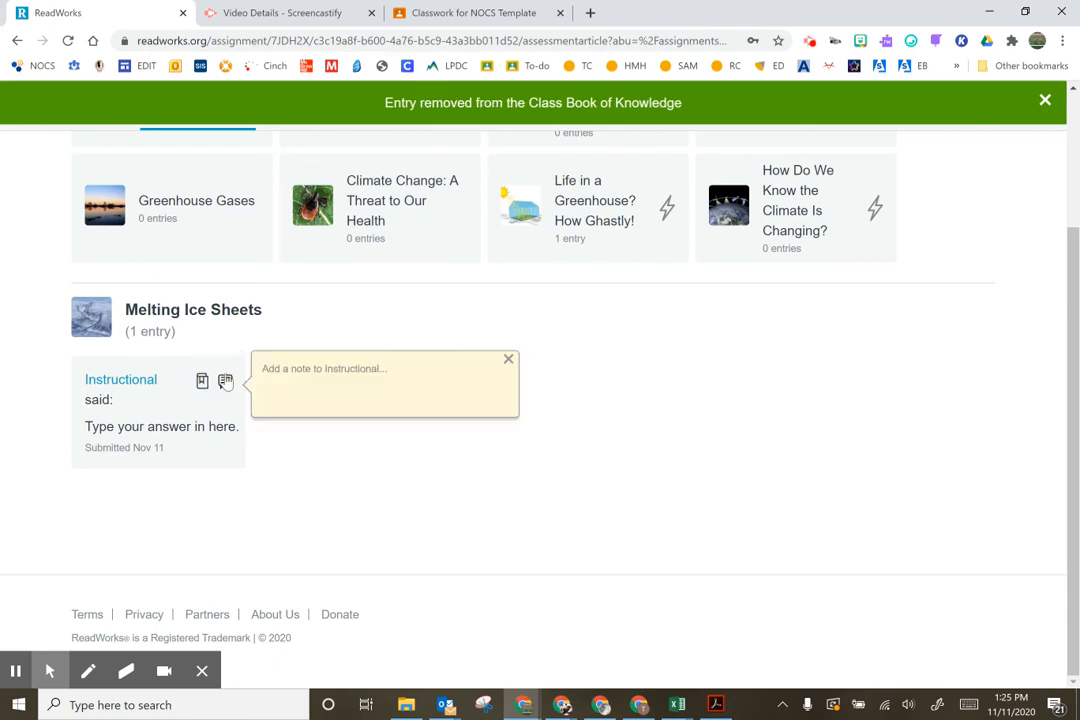
{"action": "left_click", "coordinate": [320, 374]}
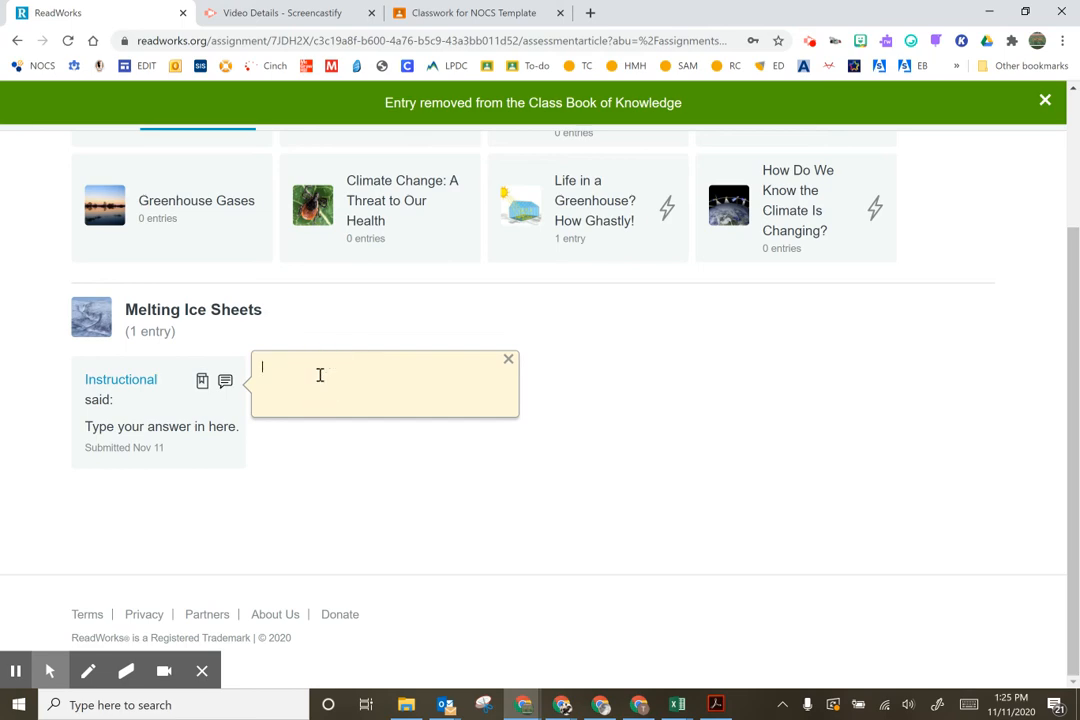
{"action": "left_click", "coordinate": [508, 360]}
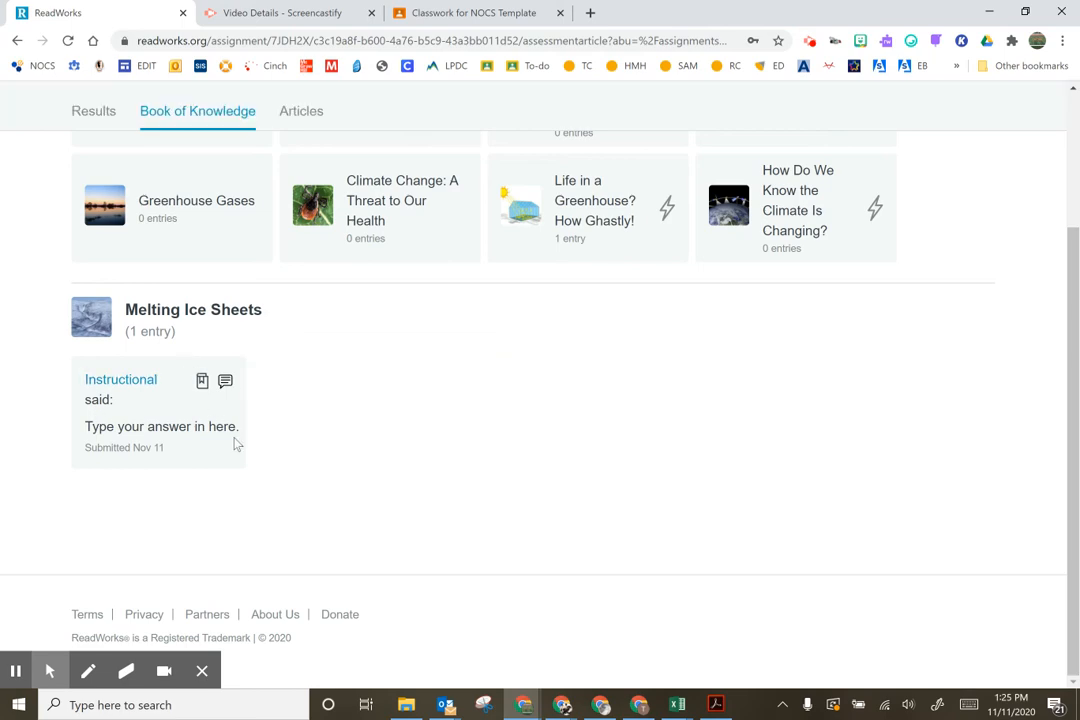
{"action": "scroll", "coordinate": [290, 480], "scroll_direction": "up", "scroll_amount": 5}
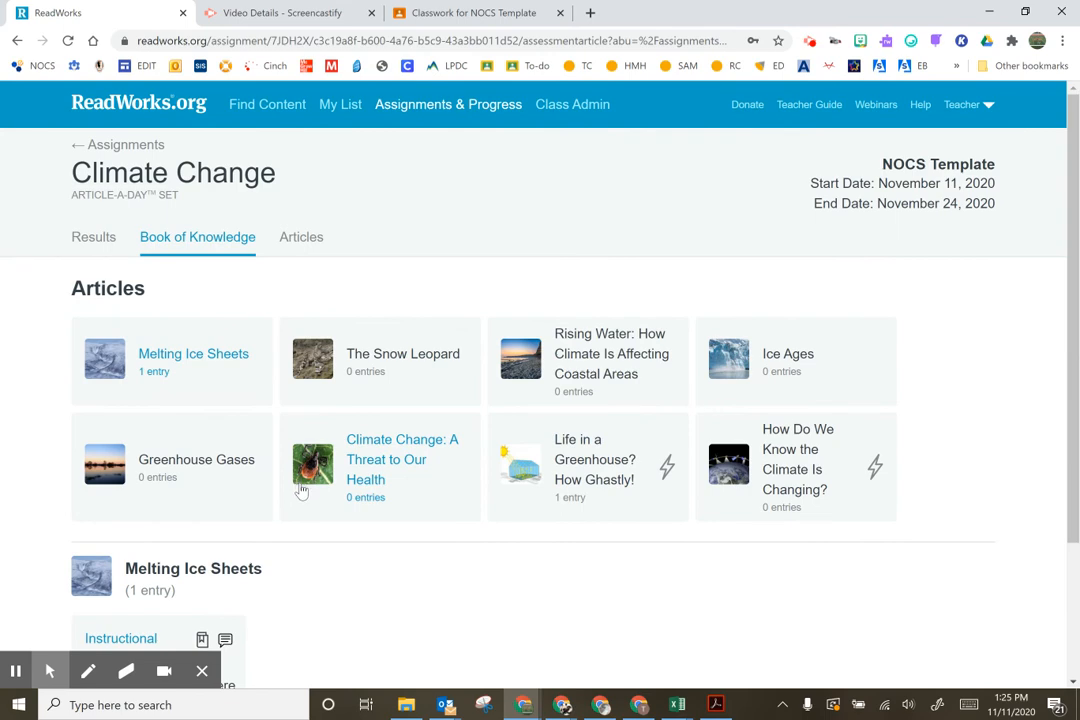
{"action": "scroll", "coordinate": [302, 491], "scroll_direction": "down", "scroll_amount": 3}
{"action": "scroll", "coordinate": [303, 491], "scroll_direction": "up", "scroll_amount": 3}
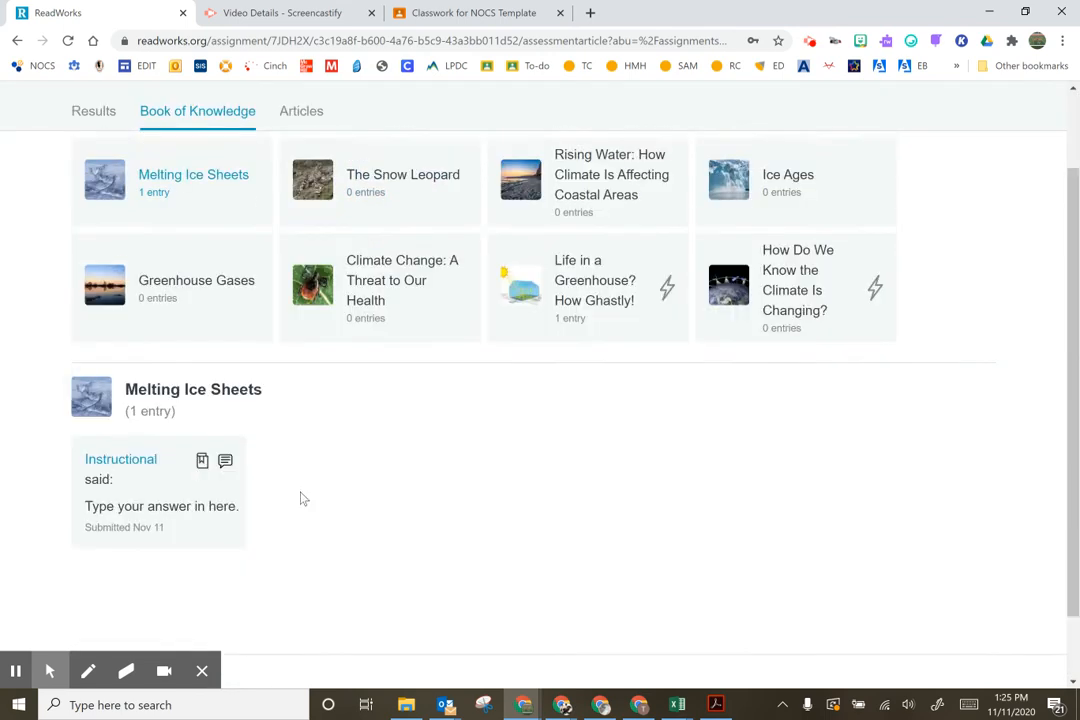